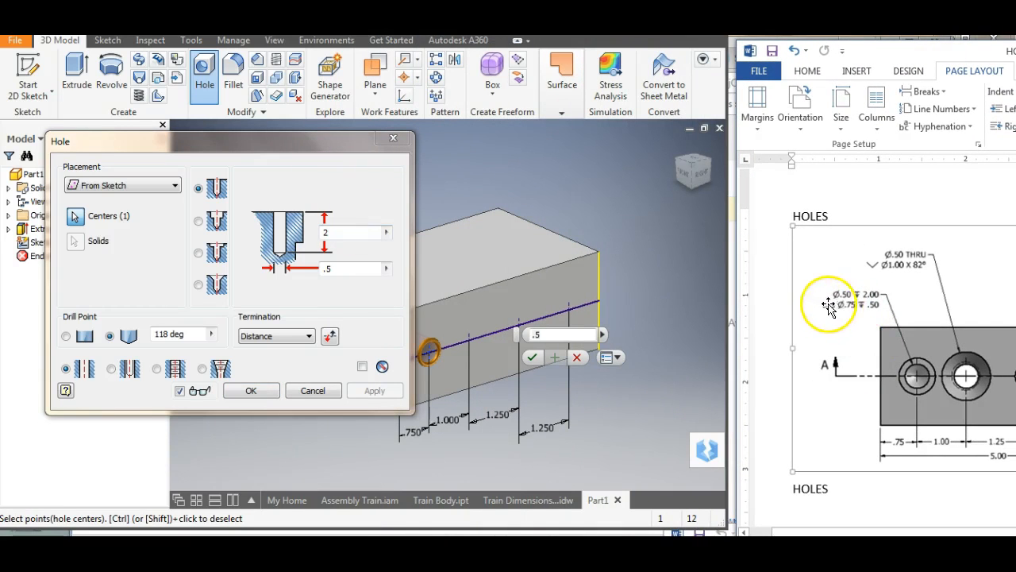
Step: Create a counterbored hole at the first centre with .75 counterbore diameter, .5 counterbore depth, .5 hole diameter and Distance termination of 2
{"action": "left_click", "coordinate": [199, 221]}
{"action": "left_click", "coordinate": [290, 337]}
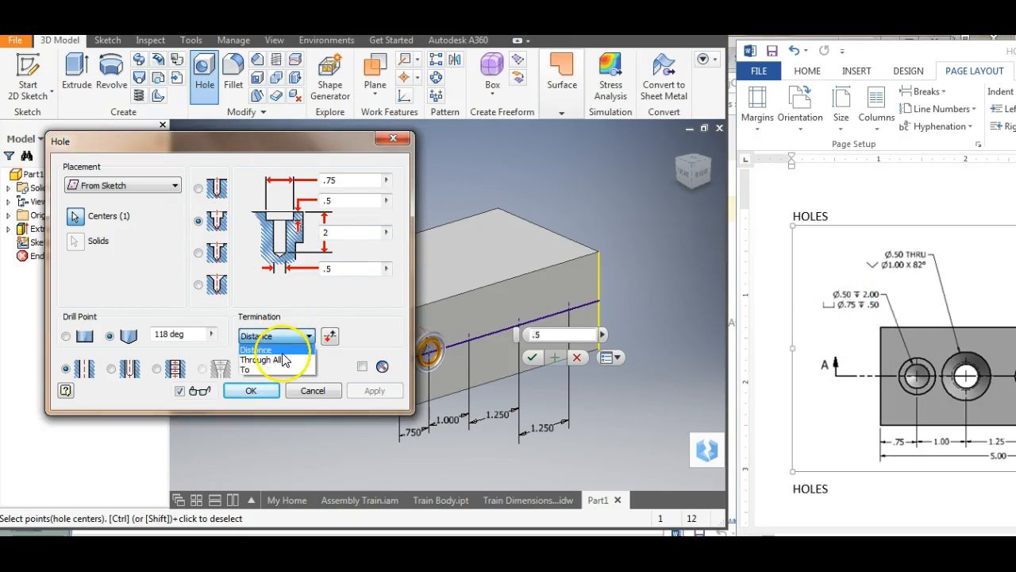
{"action": "left_click", "coordinate": [274, 357]}
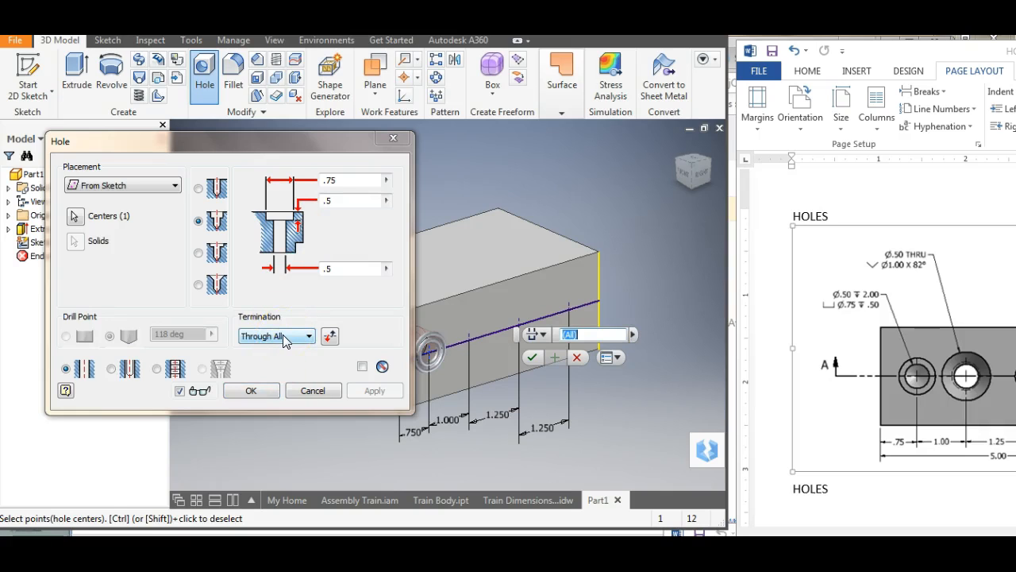
{"action": "left_click", "coordinate": [283, 335]}
{"action": "left_click", "coordinate": [291, 352]}
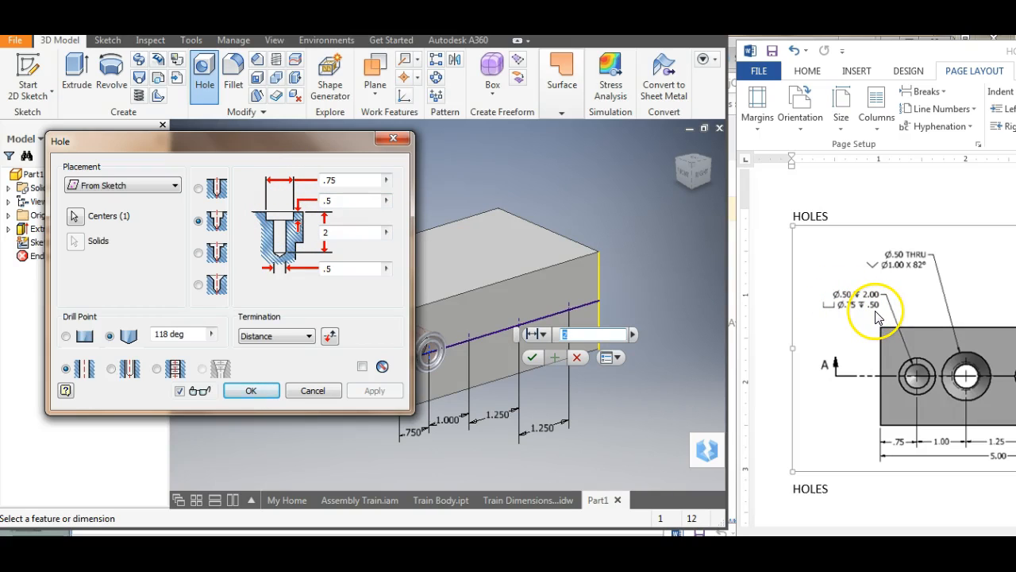
{"action": "left_click", "coordinate": [340, 180]}
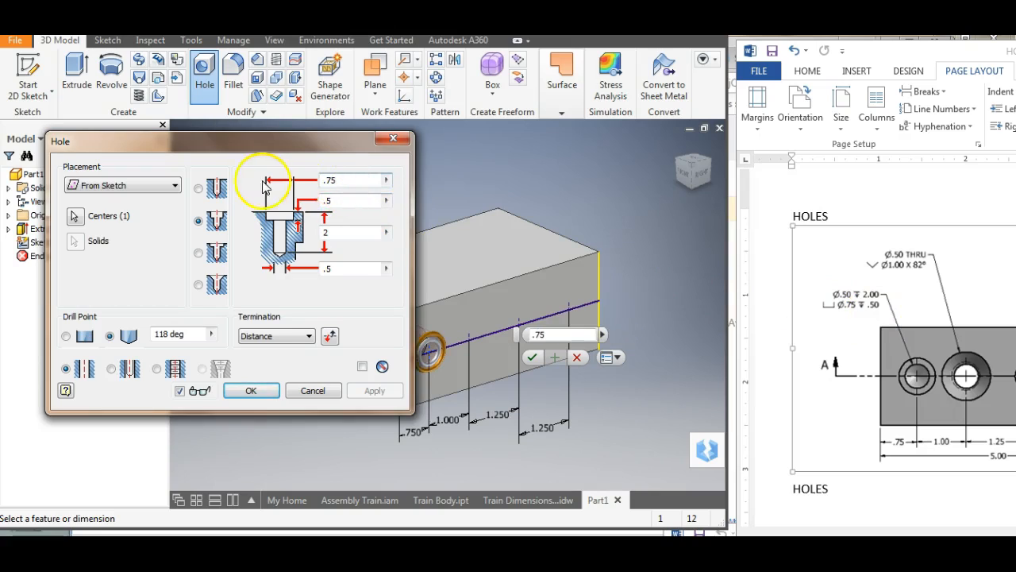
{"action": "left_click", "coordinate": [334, 201]}
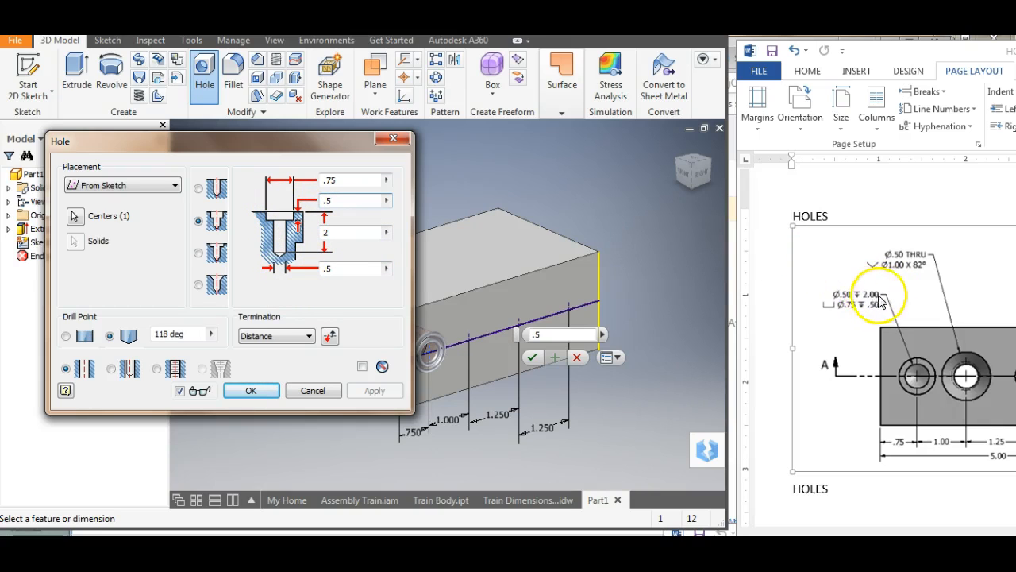
{"action": "left_click", "coordinate": [352, 230]}
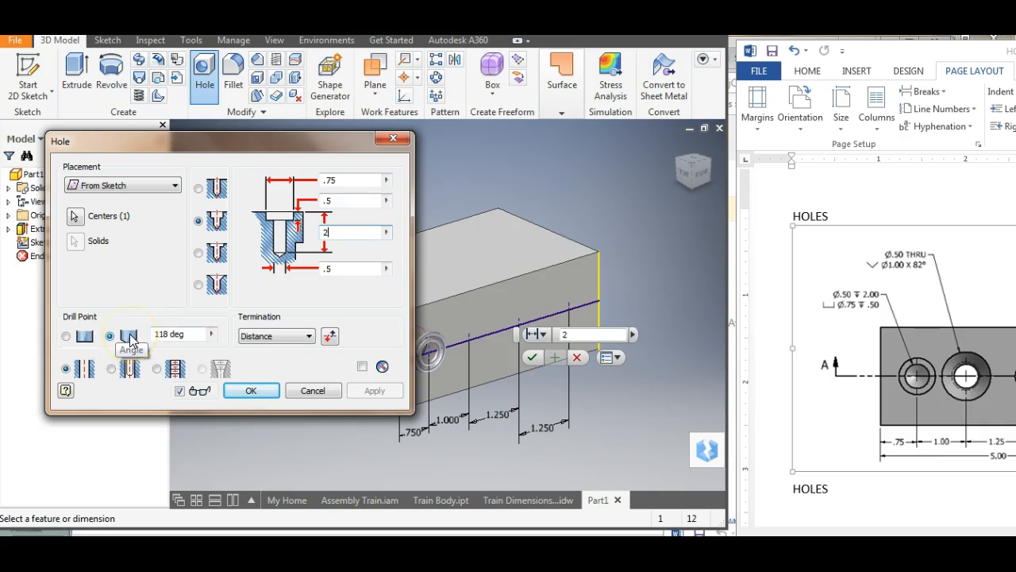
{"action": "left_click", "coordinate": [251, 391]}
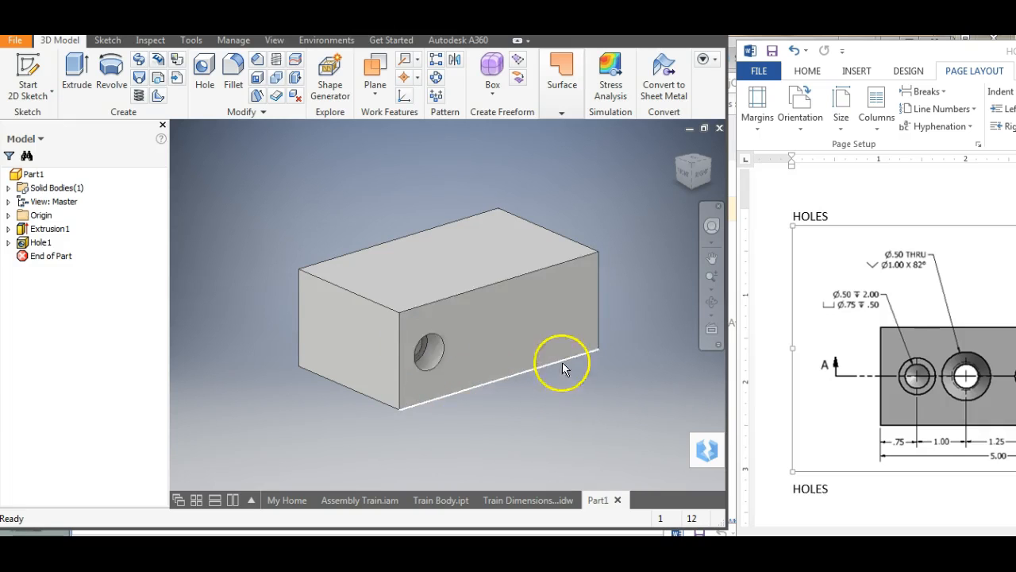
Step: Share the counterbored hole's sketch so its remaining centre points can be used for other holes
{"action": "left_click", "coordinate": [9, 229]}
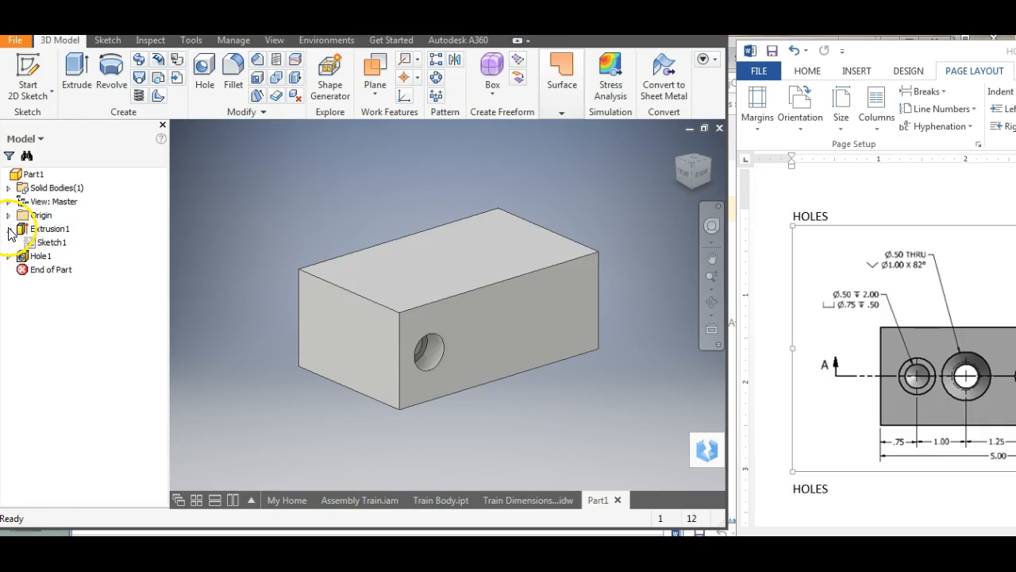
{"action": "right_click", "coordinate": [54, 244]}
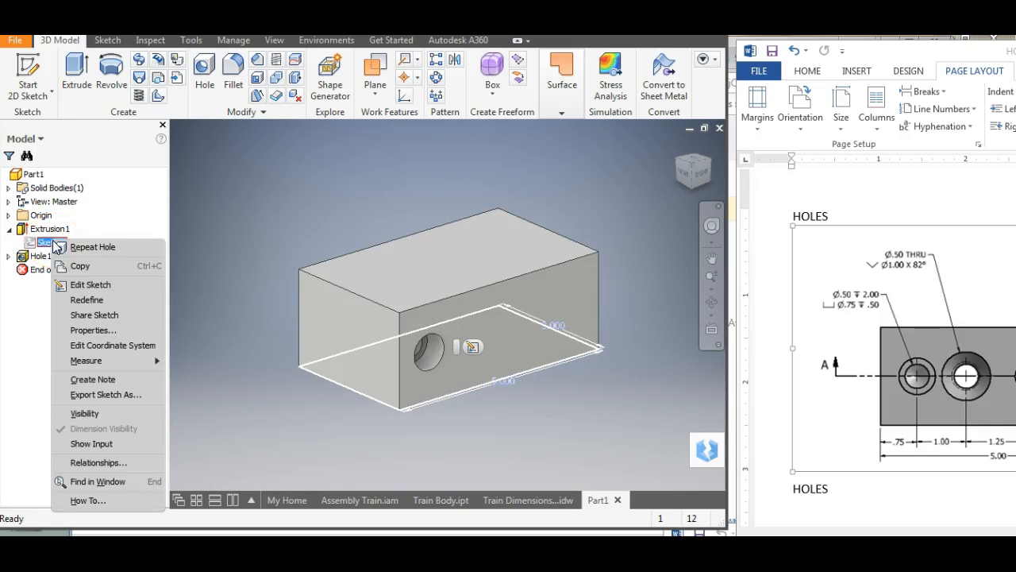
{"action": "left_click", "coordinate": [106, 193]}
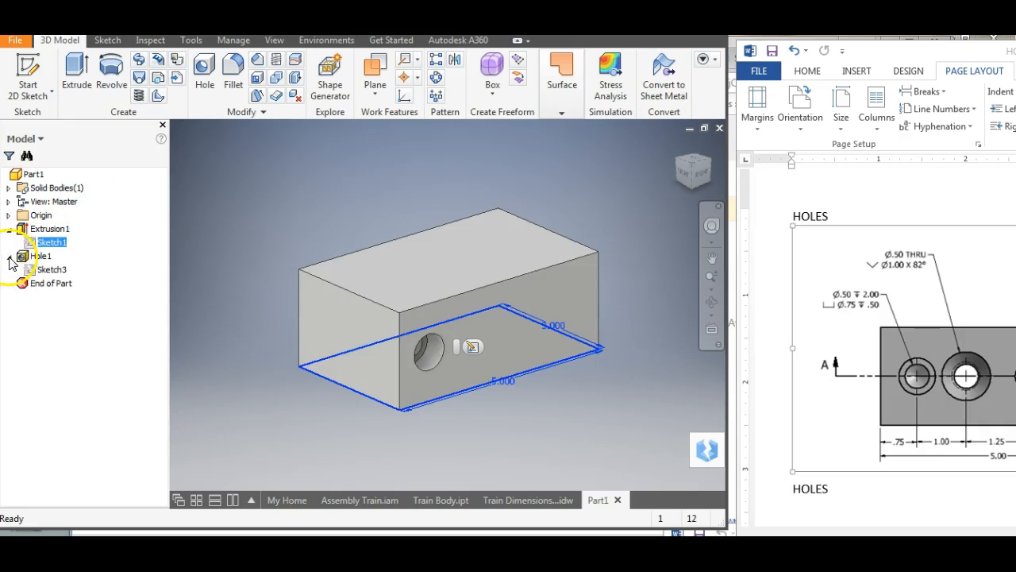
{"action": "left_click", "coordinate": [55, 270]}
{"action": "right_click", "coordinate": [59, 273]}
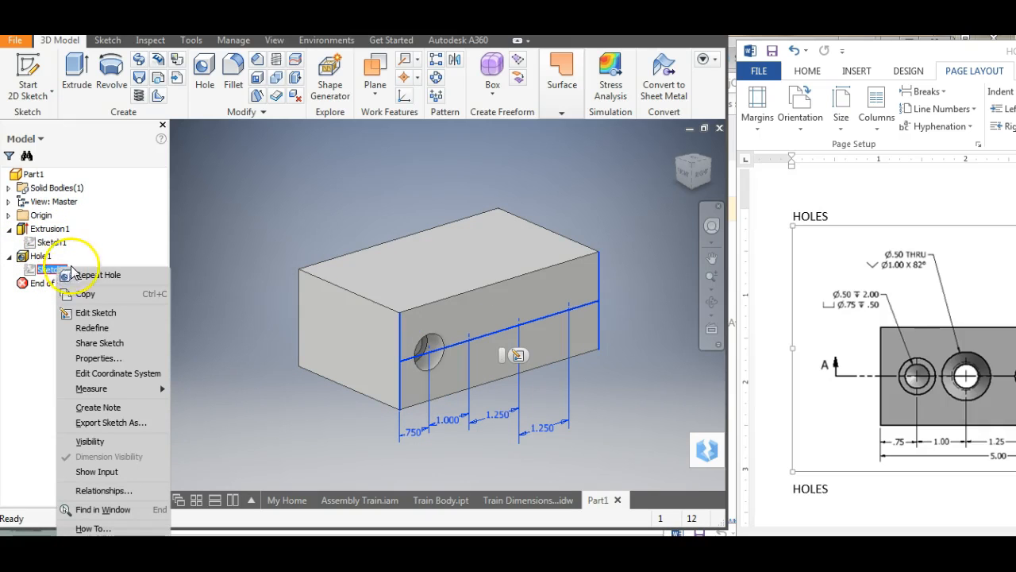
{"action": "left_click", "coordinate": [100, 343]}
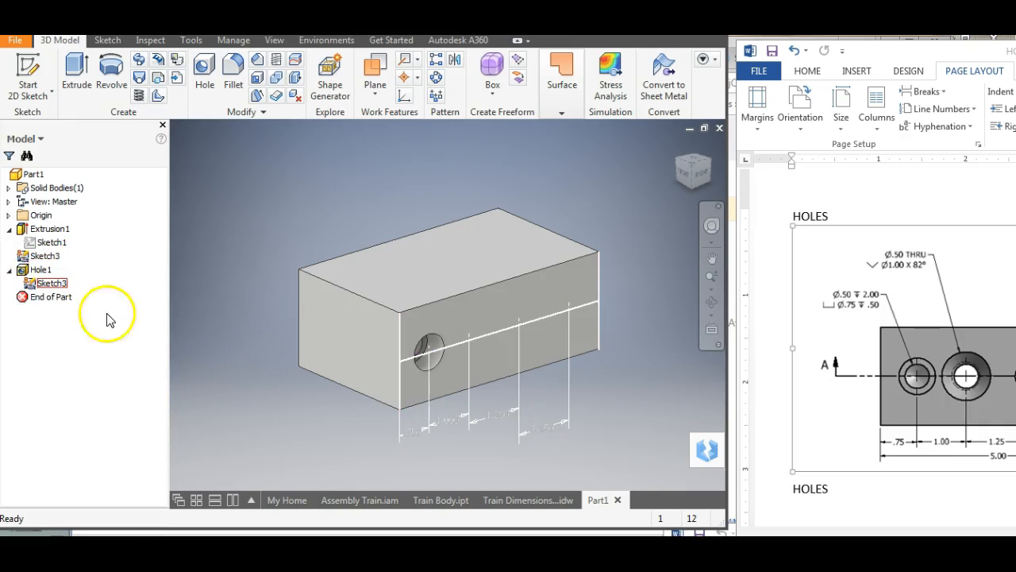
Step: Start a hole at the second centre point of the shared sketch and make it a countersink
{"action": "left_click", "coordinate": [205, 72]}
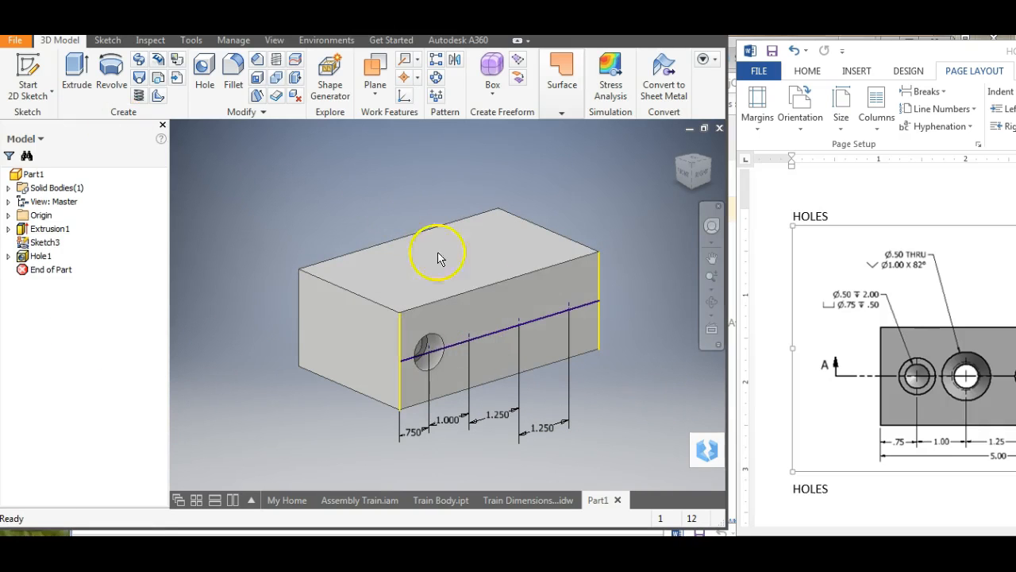
{"action": "left_click", "coordinate": [467, 337]}
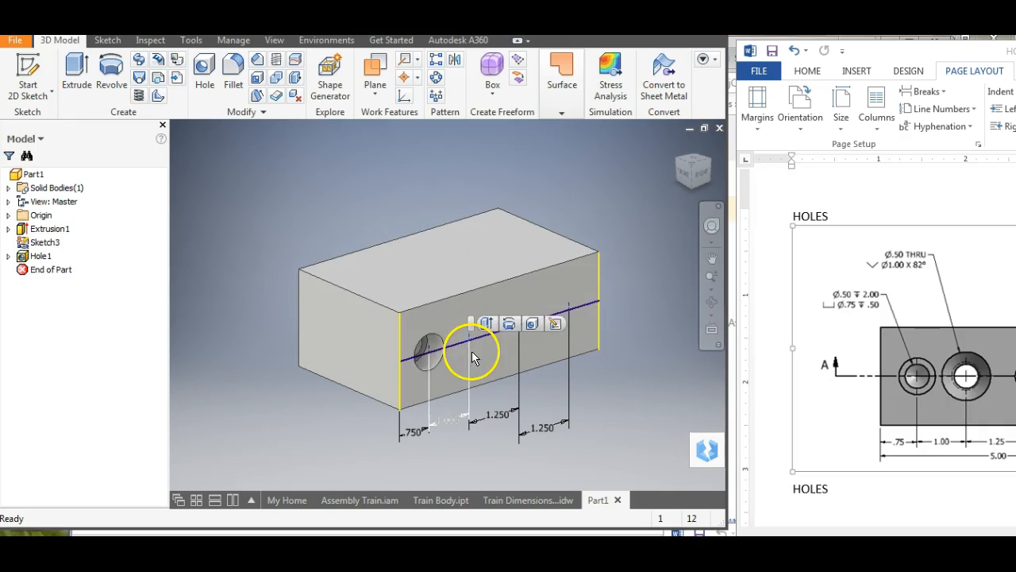
{"action": "left_click", "coordinate": [205, 73]}
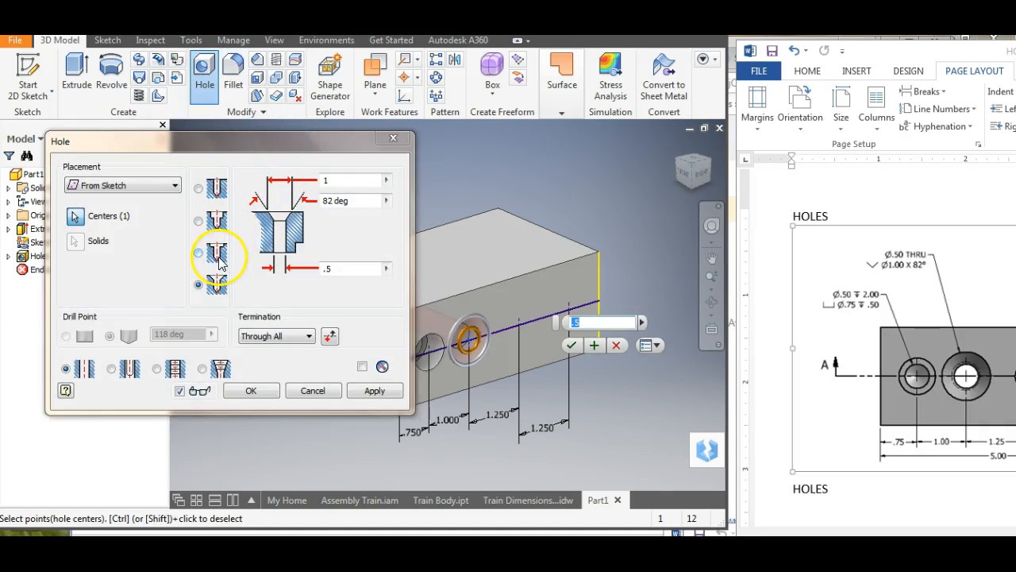
{"action": "left_click", "coordinate": [219, 261]}
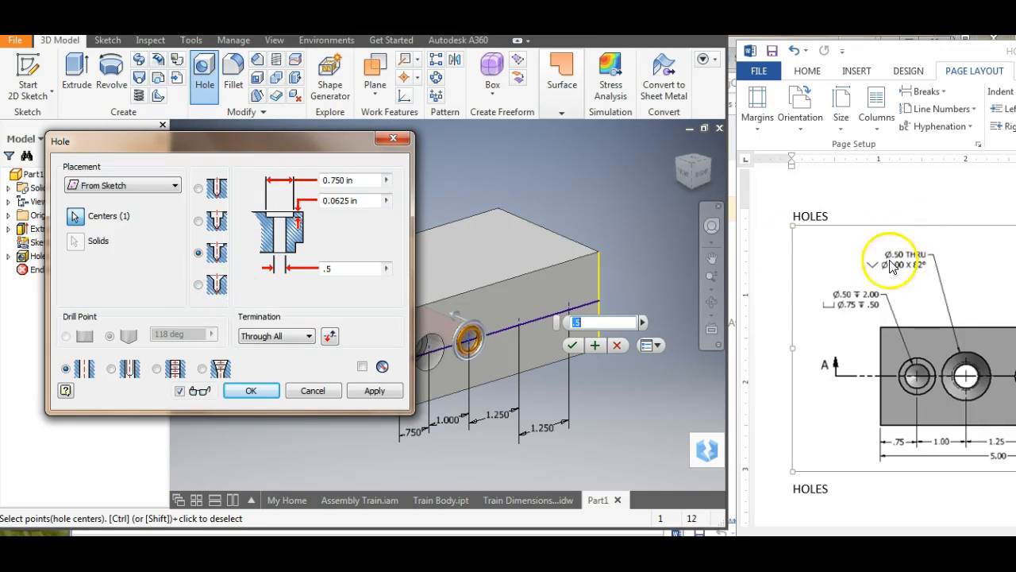
{"action": "left_click", "coordinate": [197, 286]}
Step: Try Distance as the countersunk hole's termination and return it to Through All
{"action": "left_click", "coordinate": [282, 336]}
{"action": "left_click", "coordinate": [276, 361]}
{"action": "left_click", "coordinate": [282, 336]}
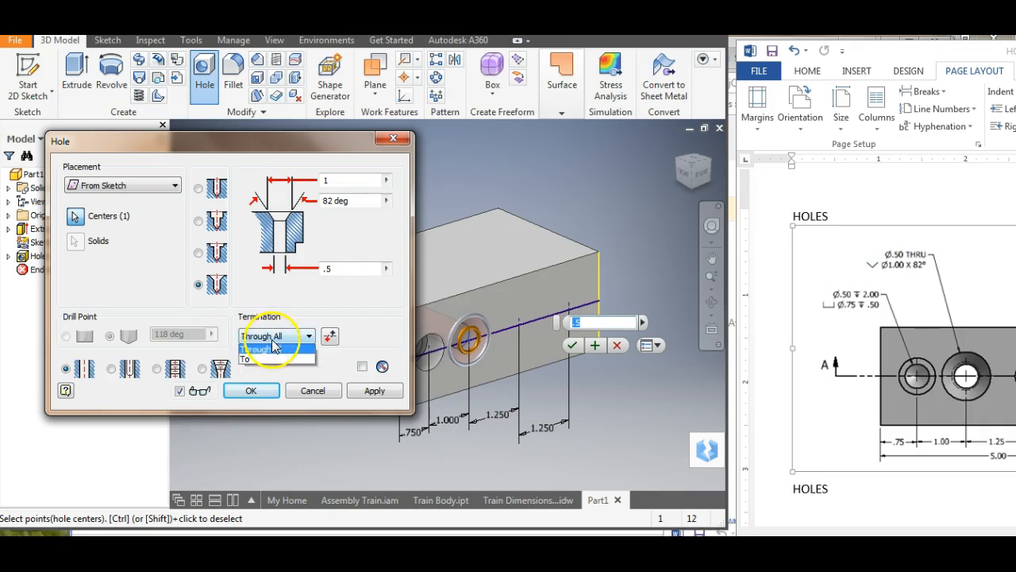
{"action": "left_click", "coordinate": [256, 349]}
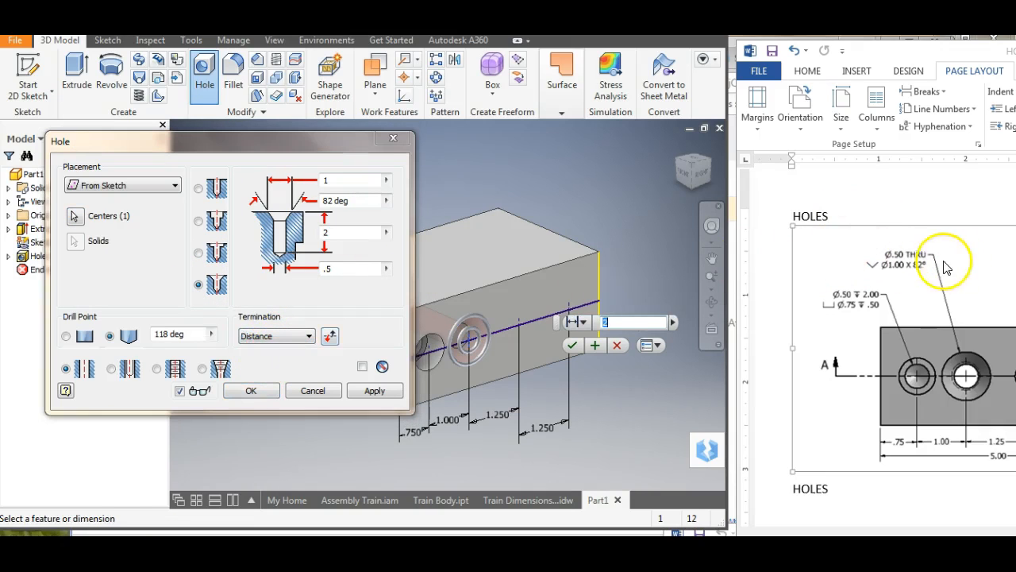
{"action": "left_click", "coordinate": [285, 339]}
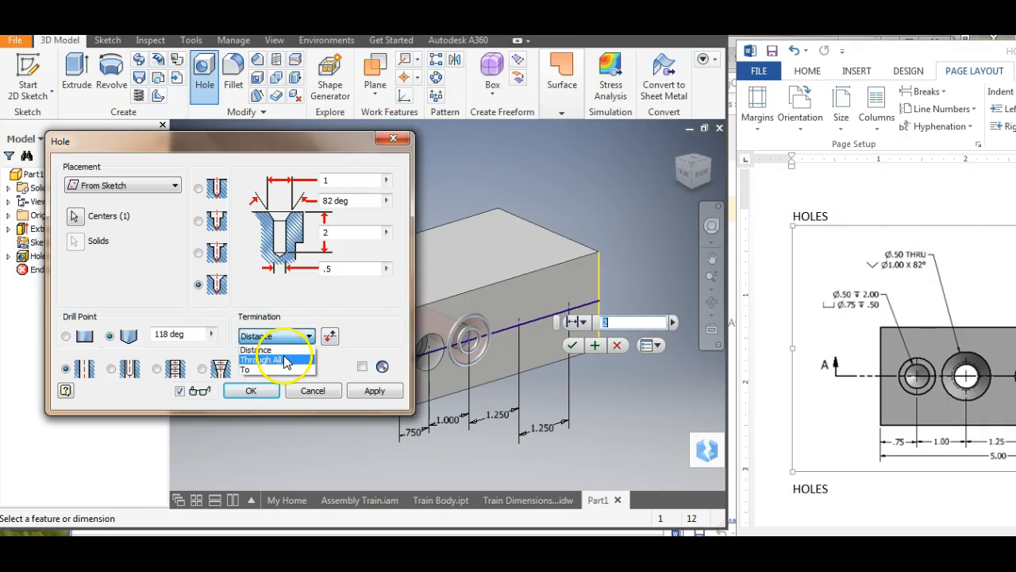
{"action": "left_click", "coordinate": [274, 359]}
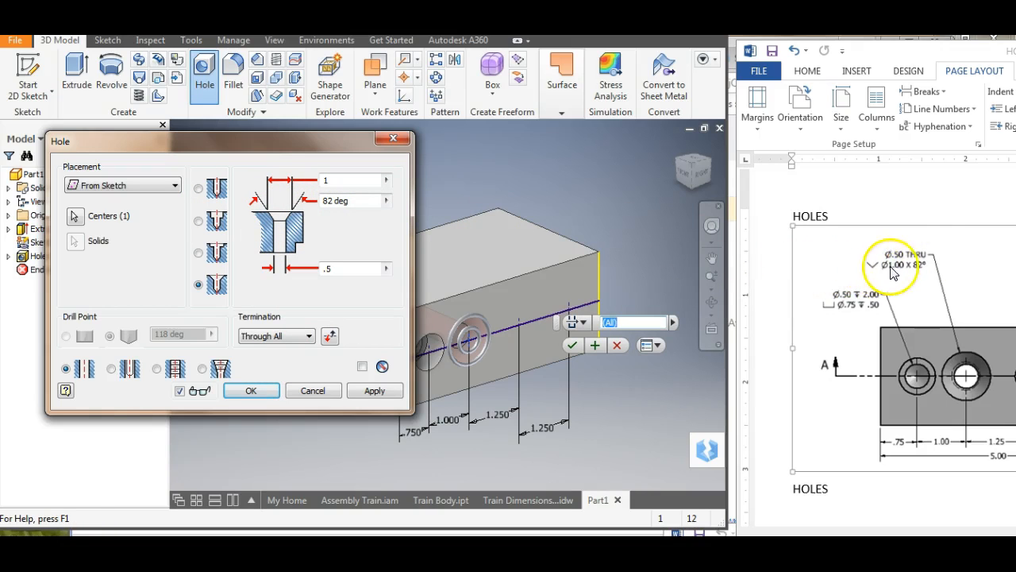
Step: Create the countersunk through hole with countersink diameter 1, angle 82 deg and hole diameter .5, and leave the Hole command
{"action": "left_click", "coordinate": [329, 181]}
{"action": "left_click", "coordinate": [353, 200]}
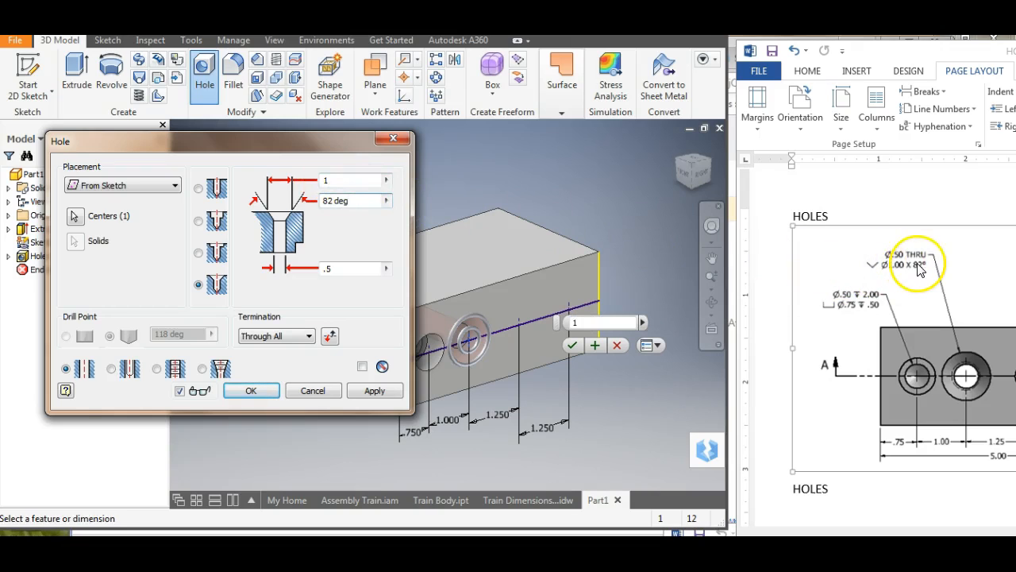
{"action": "left_click", "coordinate": [352, 271]}
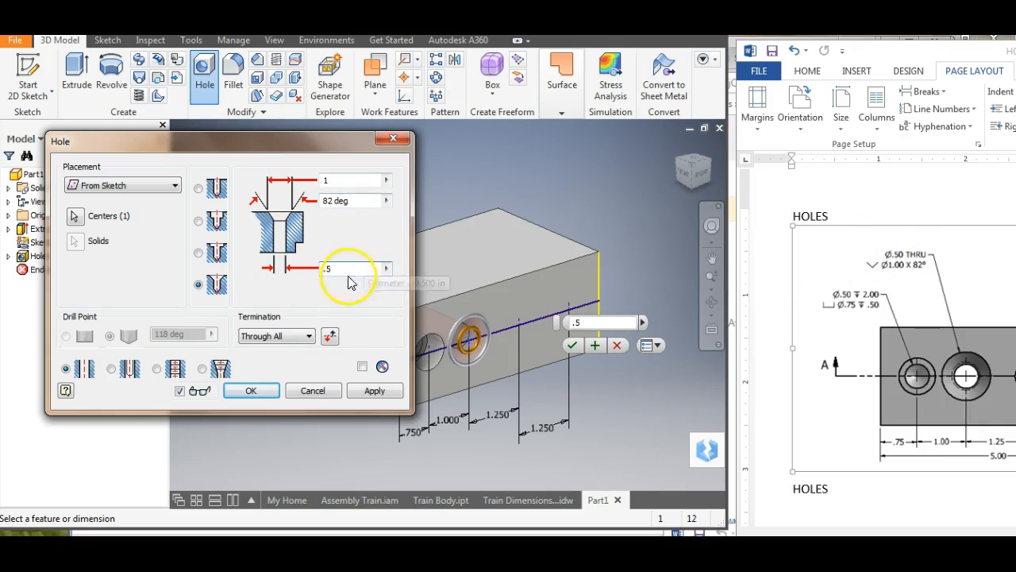
{"action": "left_click", "coordinate": [359, 391]}
{"action": "left_click", "coordinate": [536, 324]}
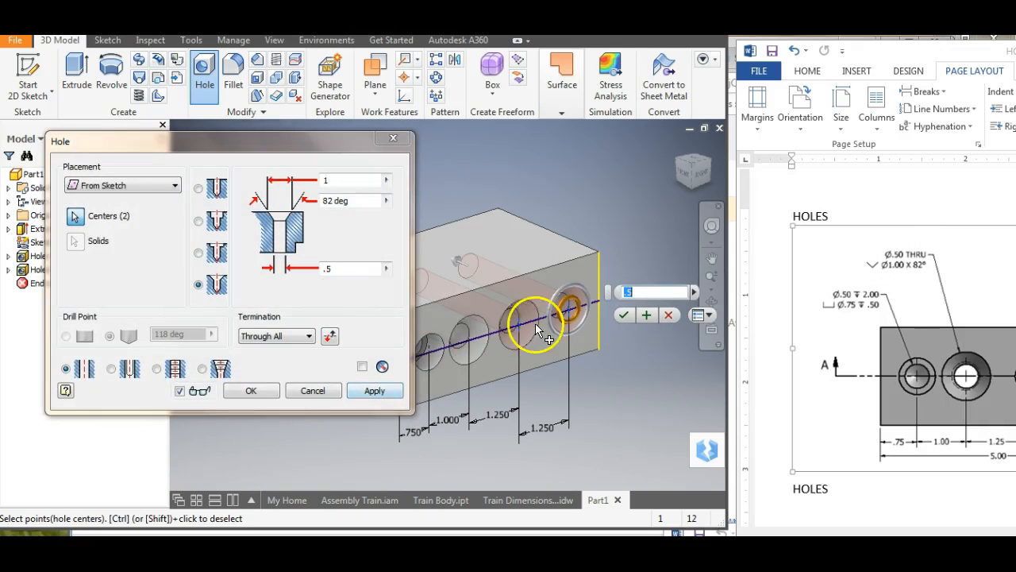
{"action": "left_click", "coordinate": [668, 315]}
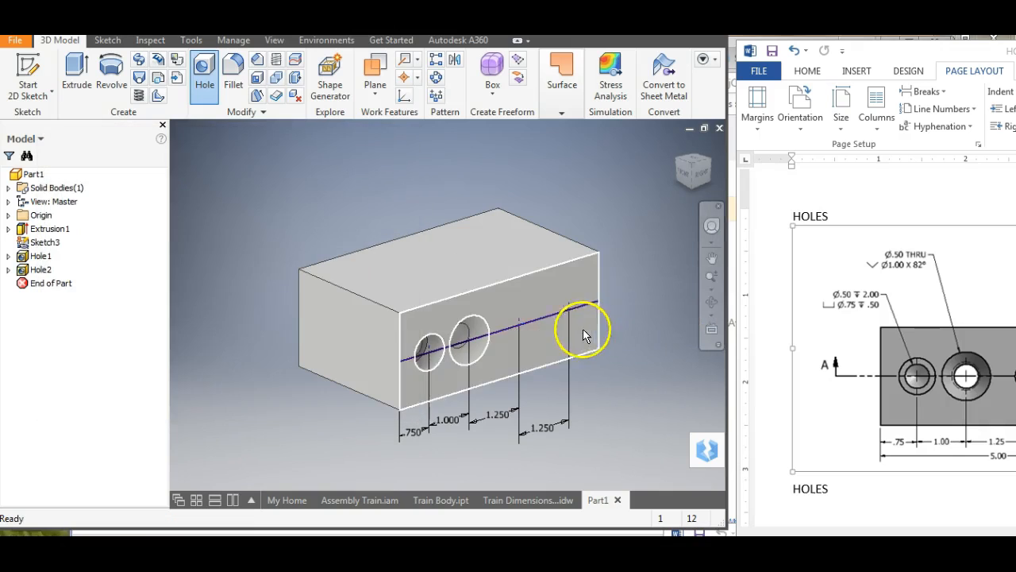
Step: Create a simple .5 diameter hole through all at the third centre point, without adding a hole at the fourth
{"action": "left_click", "coordinate": [496, 334]}
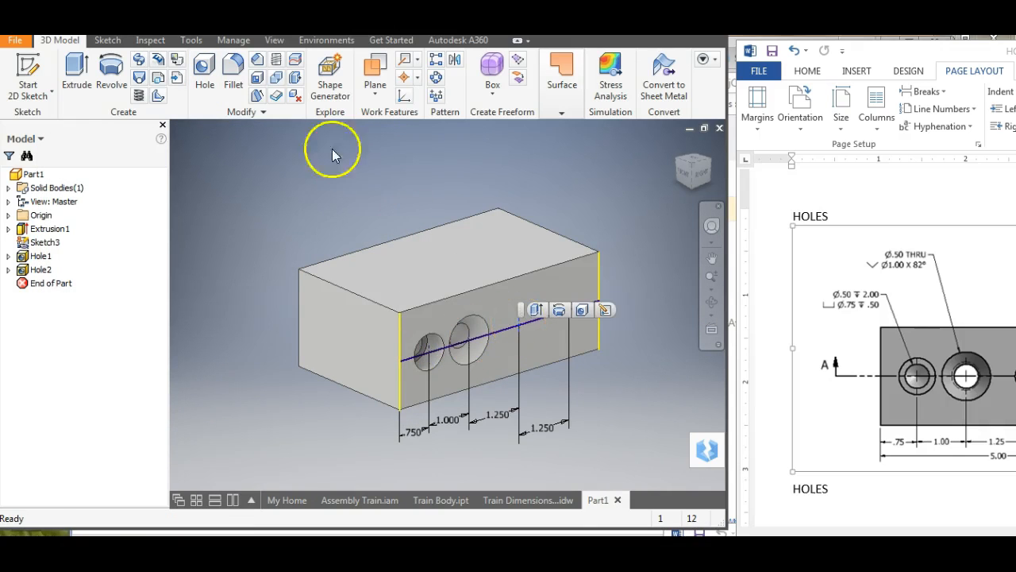
{"action": "left_click", "coordinate": [204, 68]}
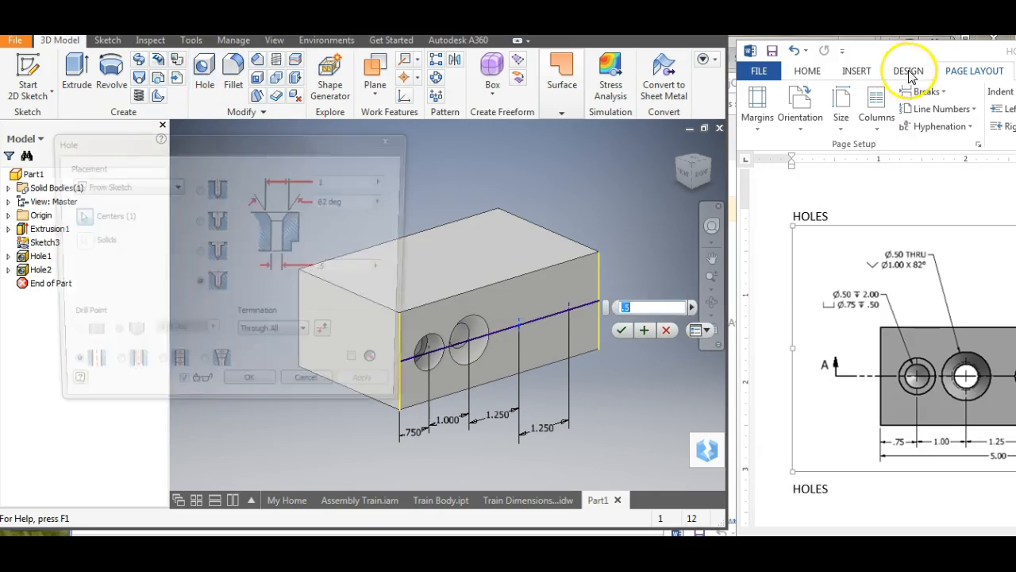
{"action": "left_click_drag", "start_coordinate": [905, 57], "coordinate": [781, 60]}
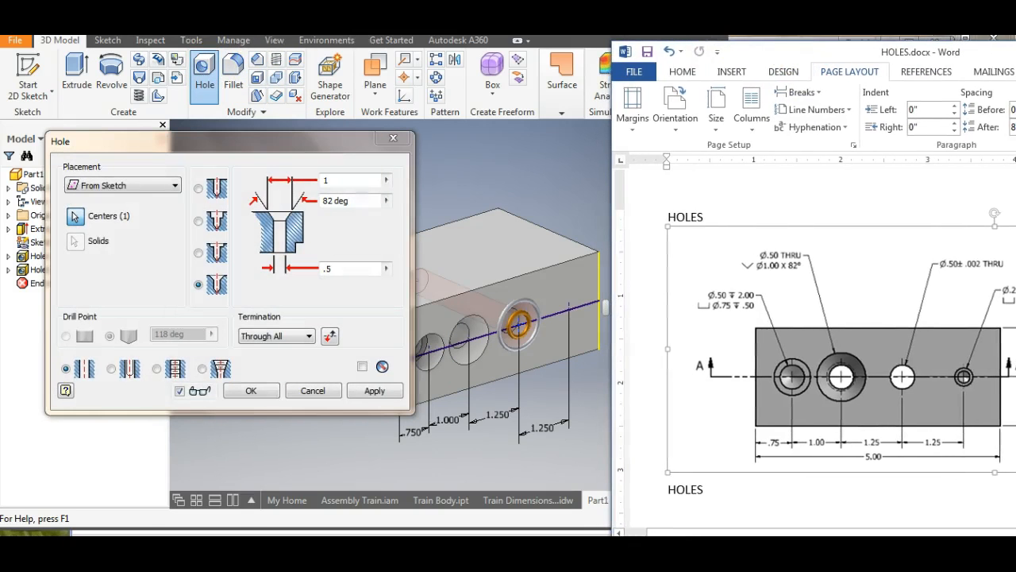
{"action": "left_click", "coordinate": [574, 174]}
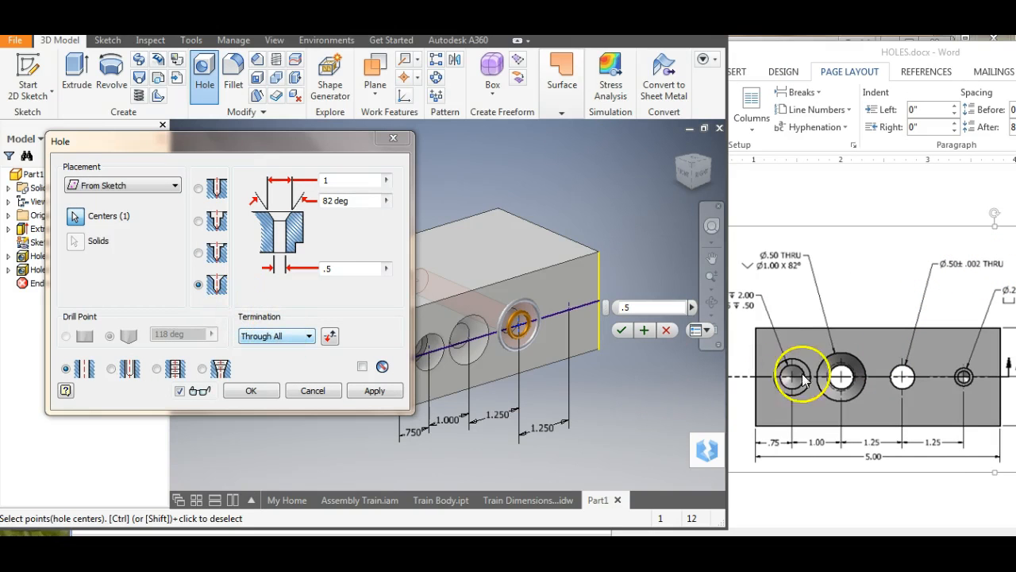
{"action": "left_click", "coordinate": [198, 188]}
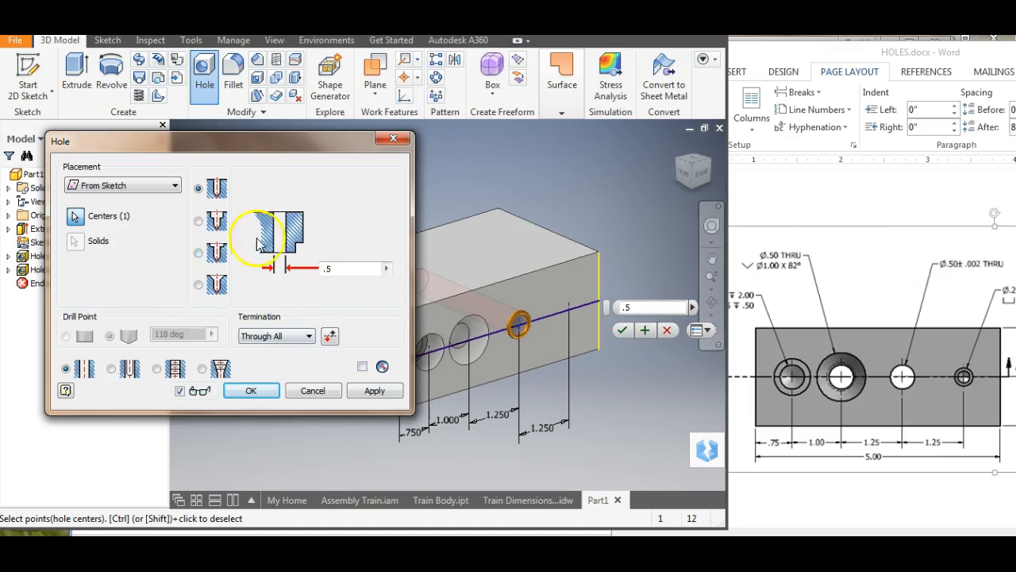
{"action": "left_click", "coordinate": [374, 390]}
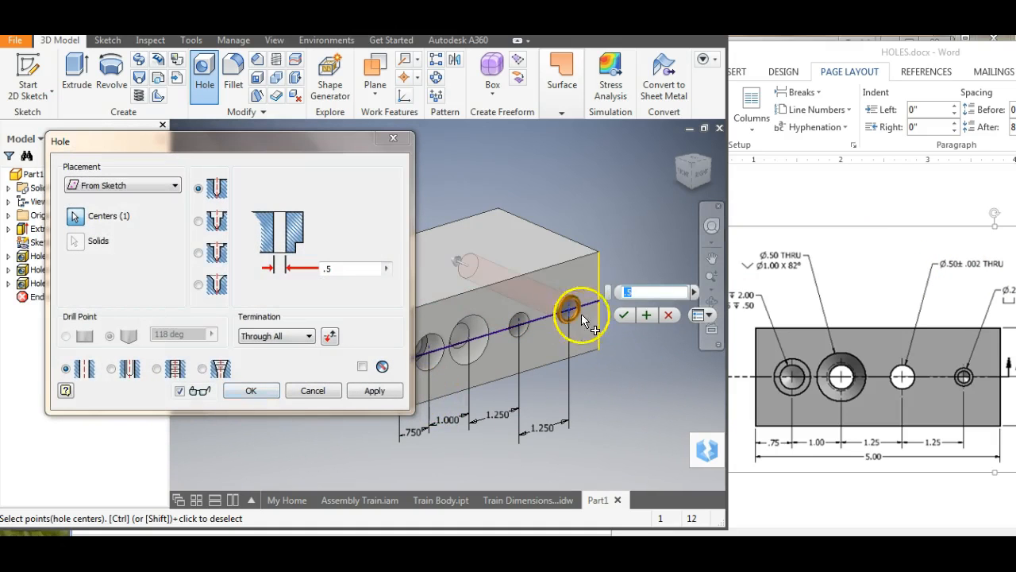
{"action": "left_click", "coordinate": [671, 315]}
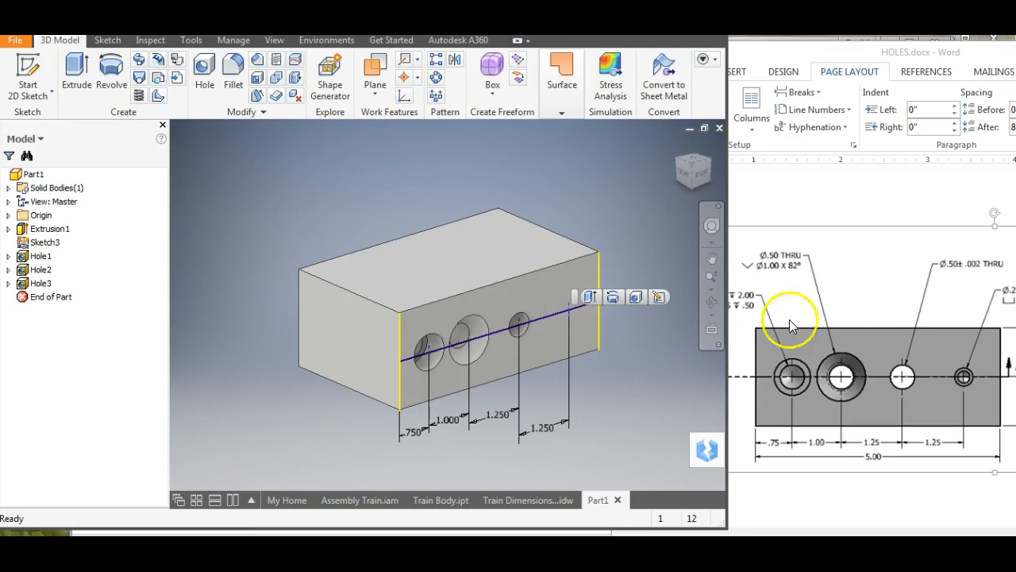
Step: Move the Word drawing so the last hole's callout shows, then start a counterbored hole at the fourth centre point
{"action": "left_click_drag", "start_coordinate": [949, 51], "coordinate": [846, 66]}
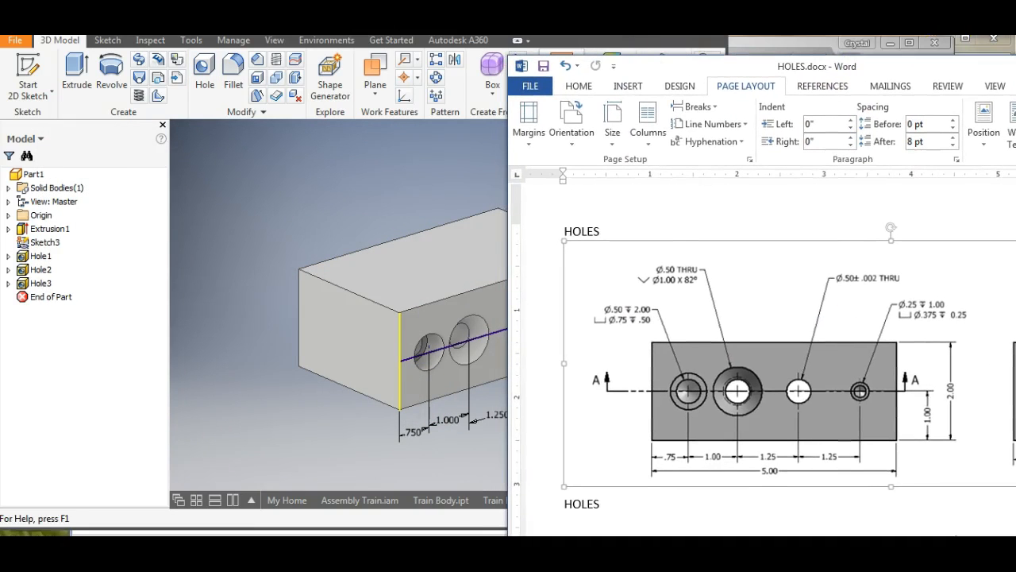
{"action": "left_click", "coordinate": [304, 212]}
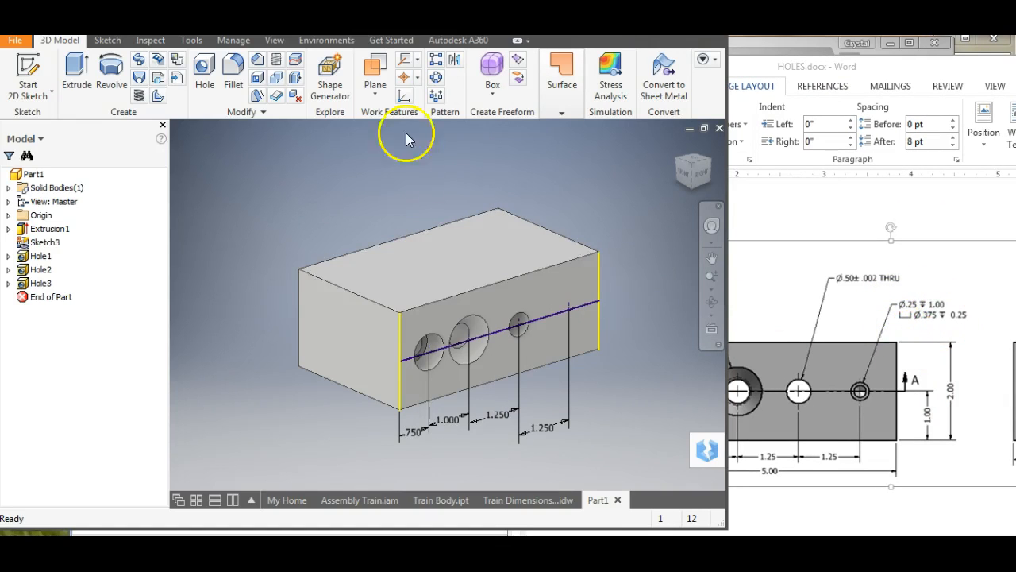
{"action": "left_click", "coordinate": [568, 310]}
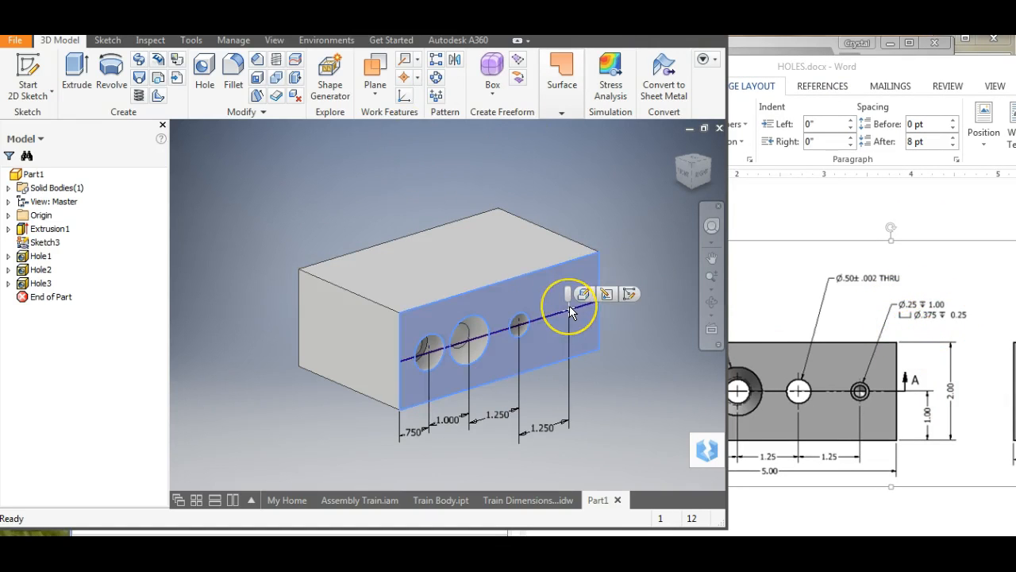
{"action": "left_click", "coordinate": [569, 310]}
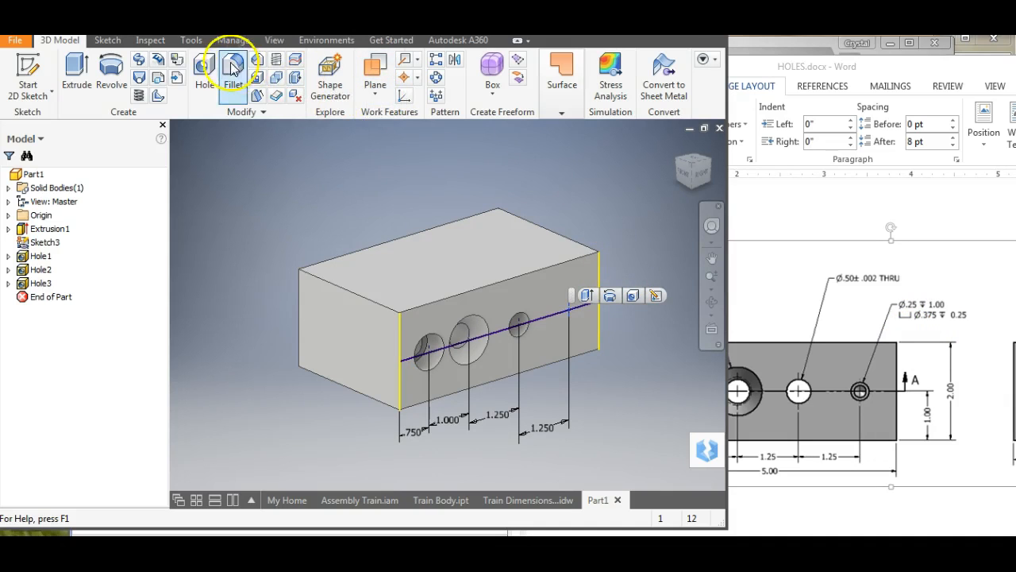
{"action": "left_click", "coordinate": [217, 78]}
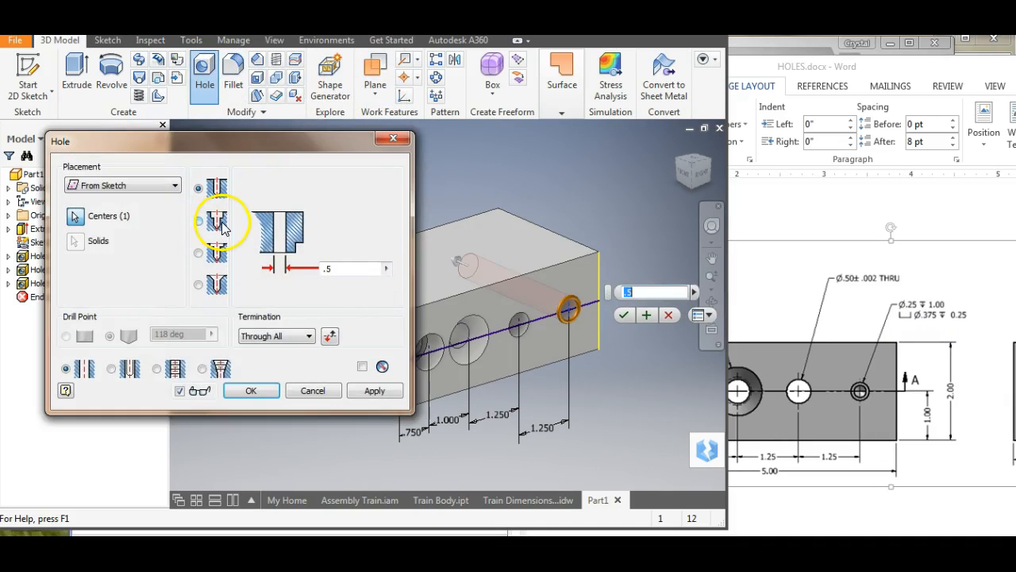
{"action": "left_click", "coordinate": [220, 224]}
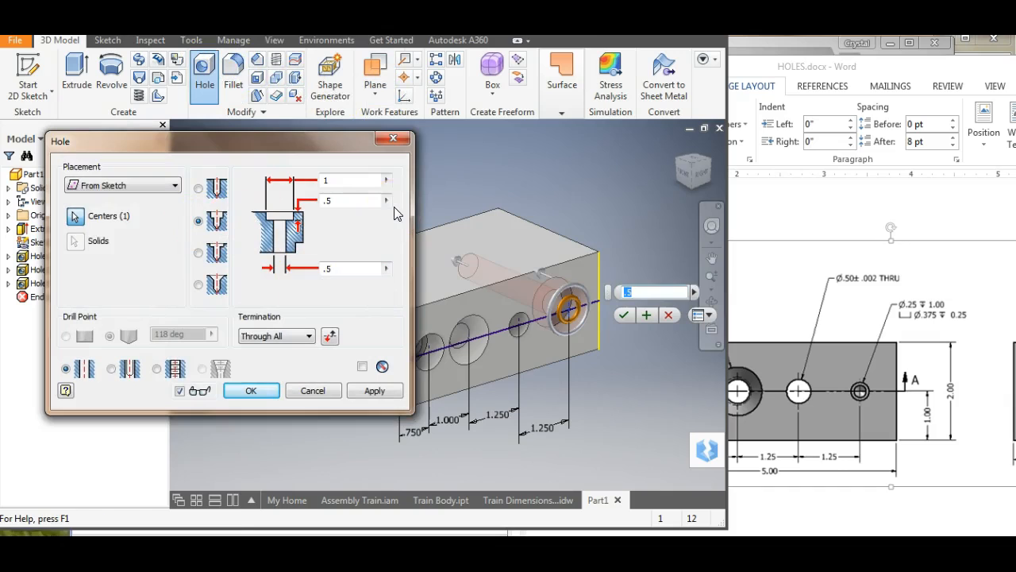
Step: Set the fourth hole's counterbore diameter to .375 and its counterbore depth to .25
{"action": "left_click", "coordinate": [361, 202]}
{"action": "type", "text": ".375"}
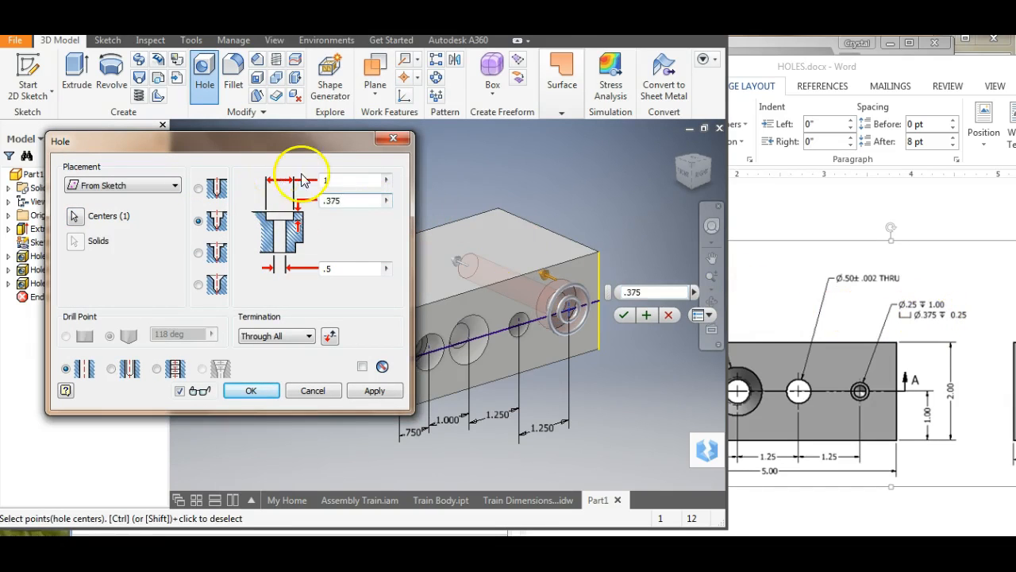
{"action": "left_click", "coordinate": [349, 180]}
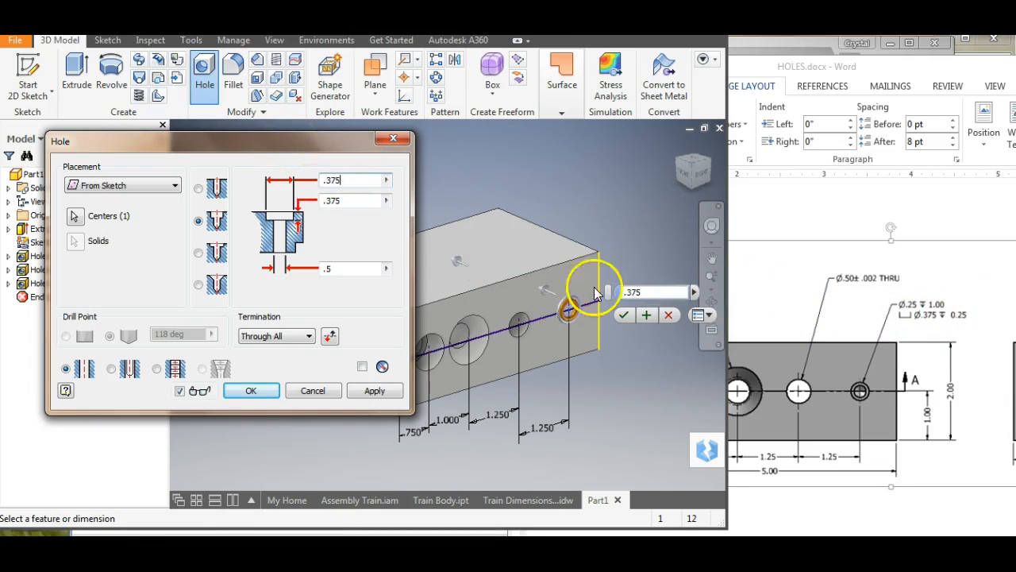
{"action": "left_click", "coordinate": [350, 201]}
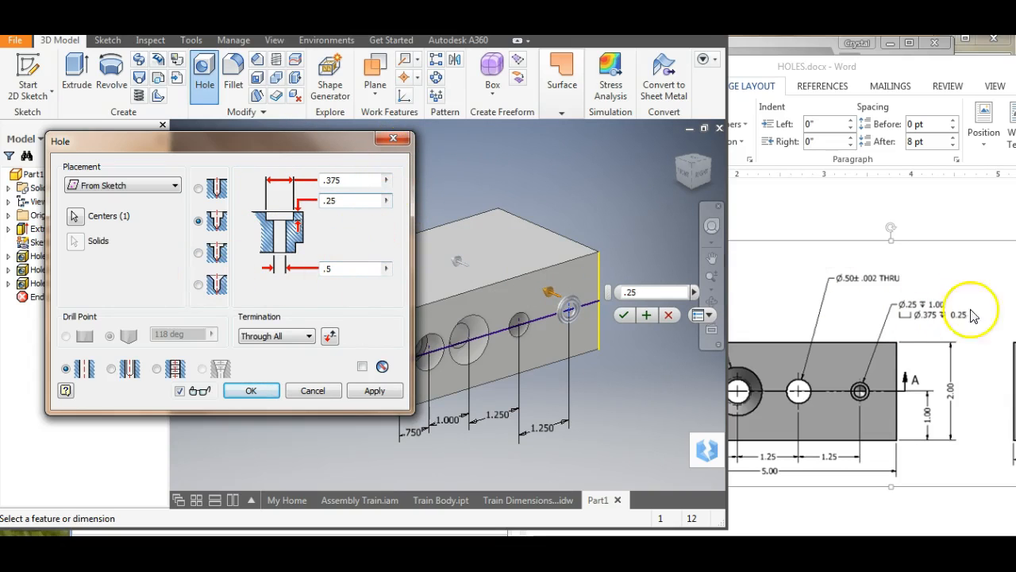
Step: Create the fourth hole with Distance termination, depth 1 and hole diameter .25, and leave the Hole command
{"action": "left_click", "coordinate": [270, 336]}
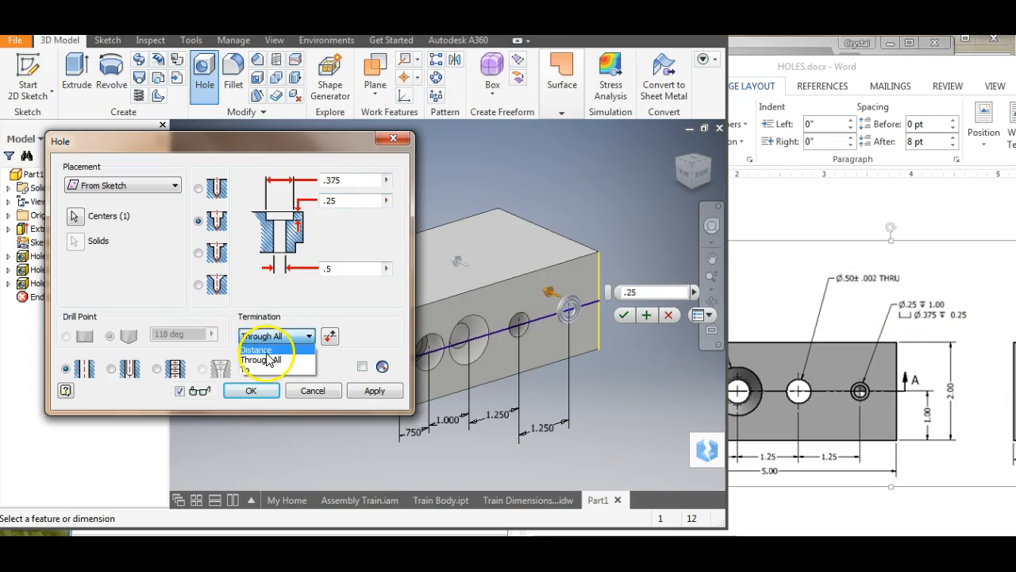
{"action": "left_click", "coordinate": [256, 349]}
{"action": "left_click", "coordinate": [337, 232]}
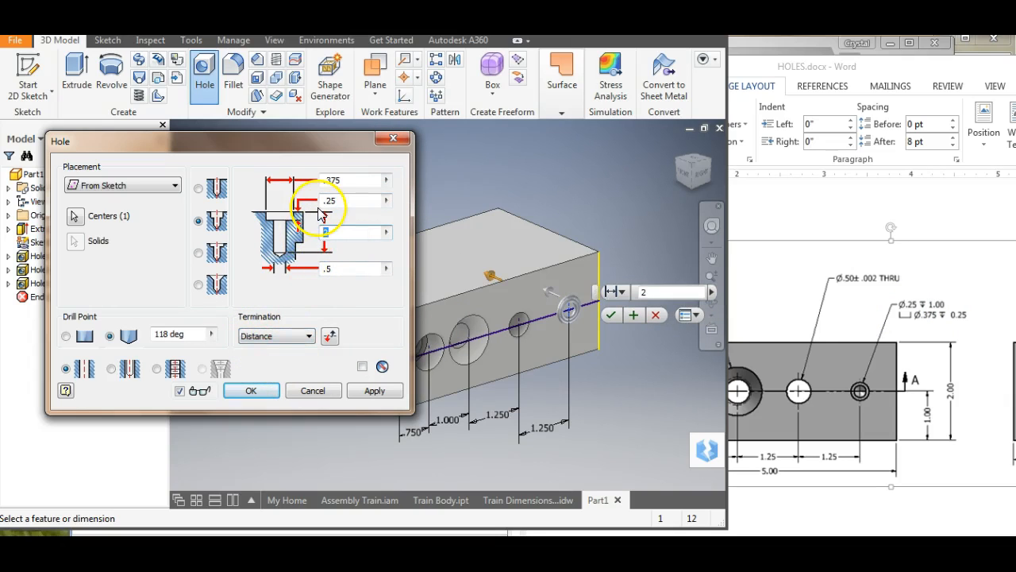
{"action": "left_click", "coordinate": [338, 268]}
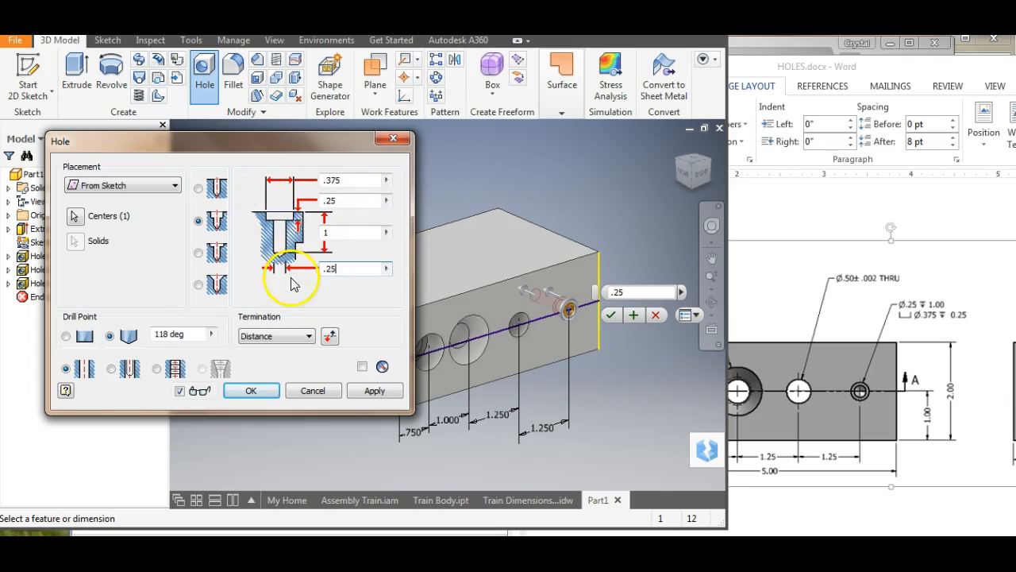
{"action": "left_click", "coordinate": [374, 390]}
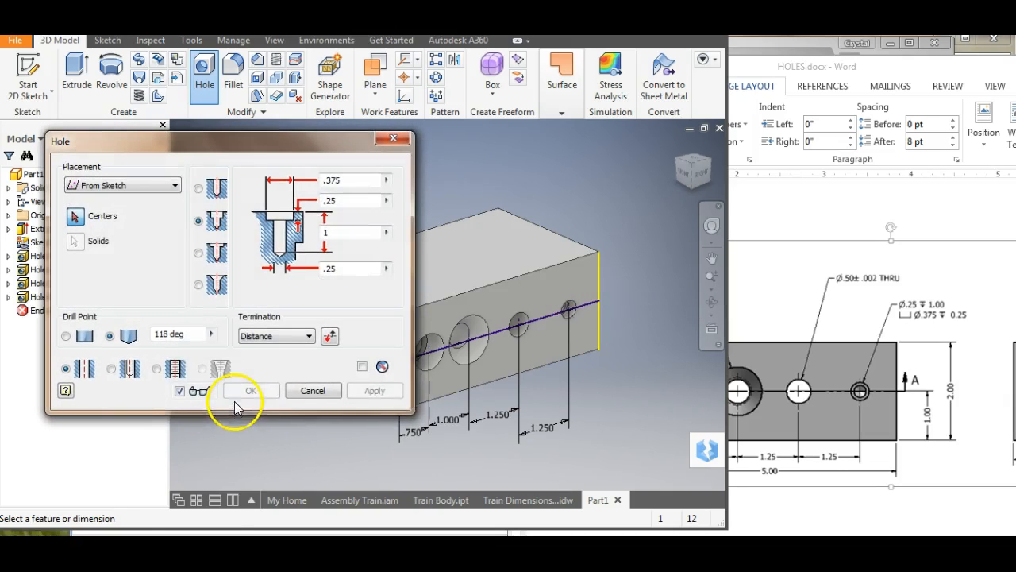
{"action": "left_click", "coordinate": [541, 184]}
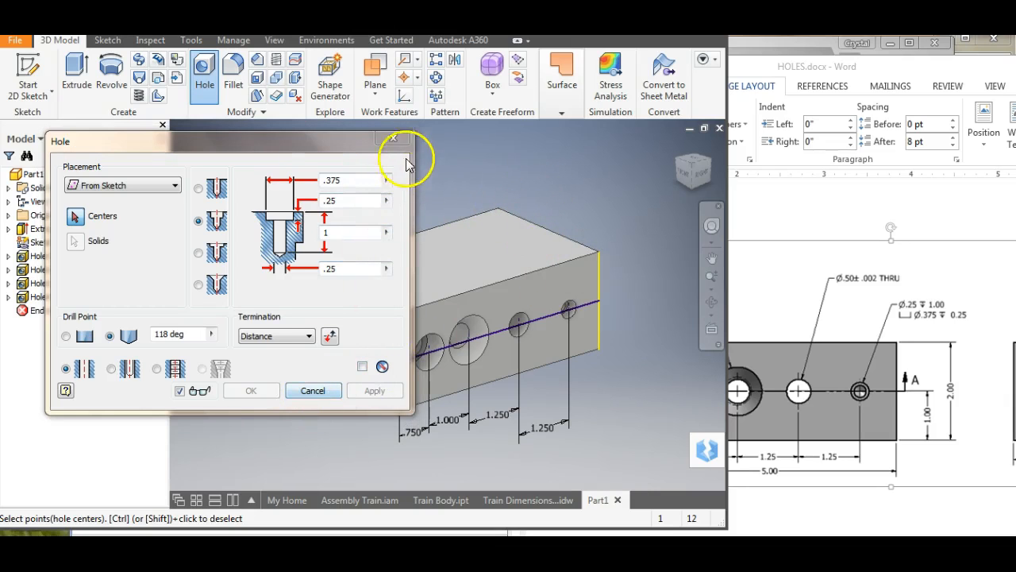
{"action": "left_click", "coordinate": [392, 138]}
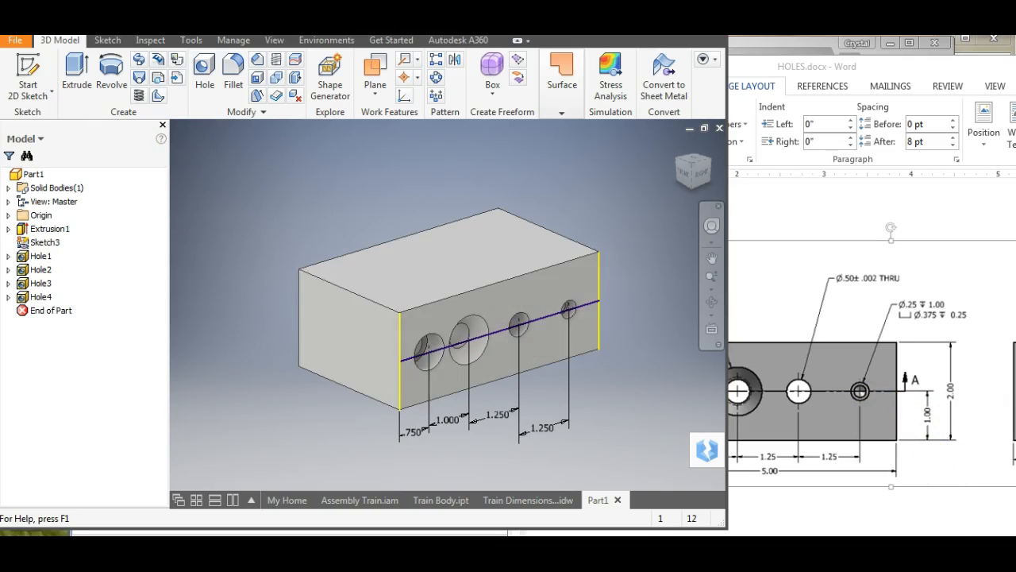
Step: Create a drawing from the campus C template with project TRAIN PROJECT, the student's name, period 1 and part name HOLES
{"action": "left_click", "coordinate": [16, 39]}
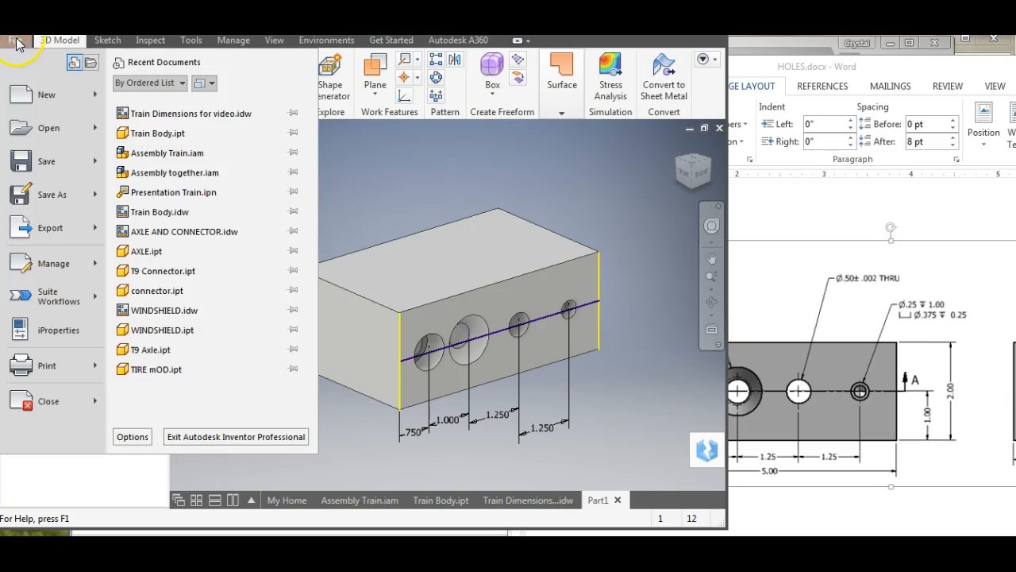
{"action": "left_click", "coordinate": [36, 93]}
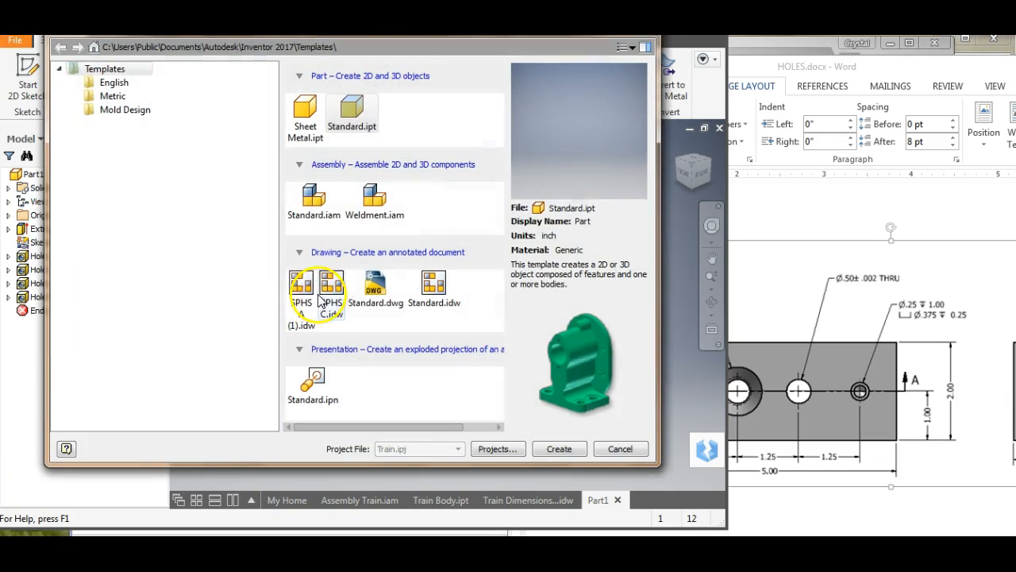
{"action": "key", "text": "Escape"}
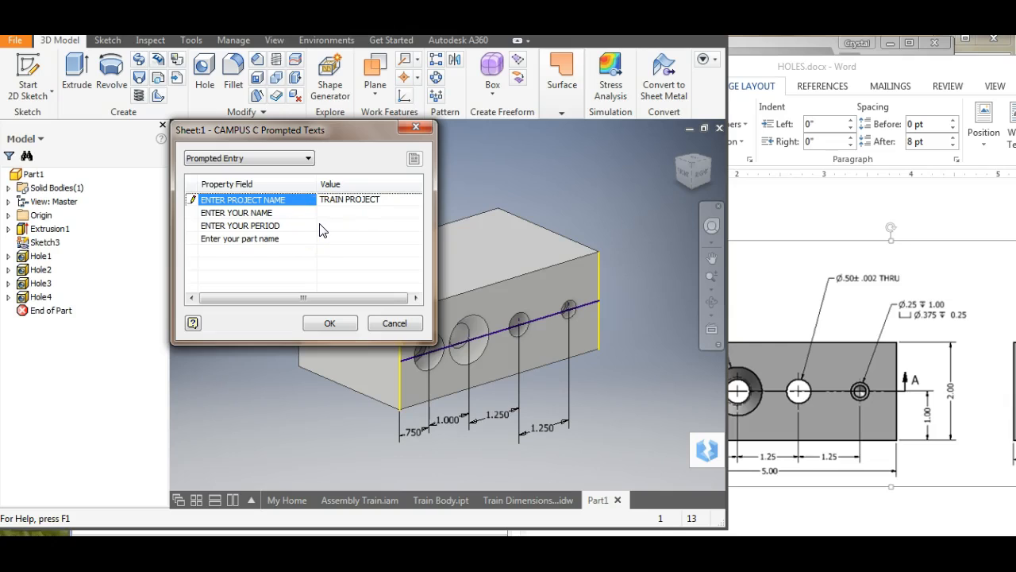
{"action": "left_click", "coordinate": [338, 214]}
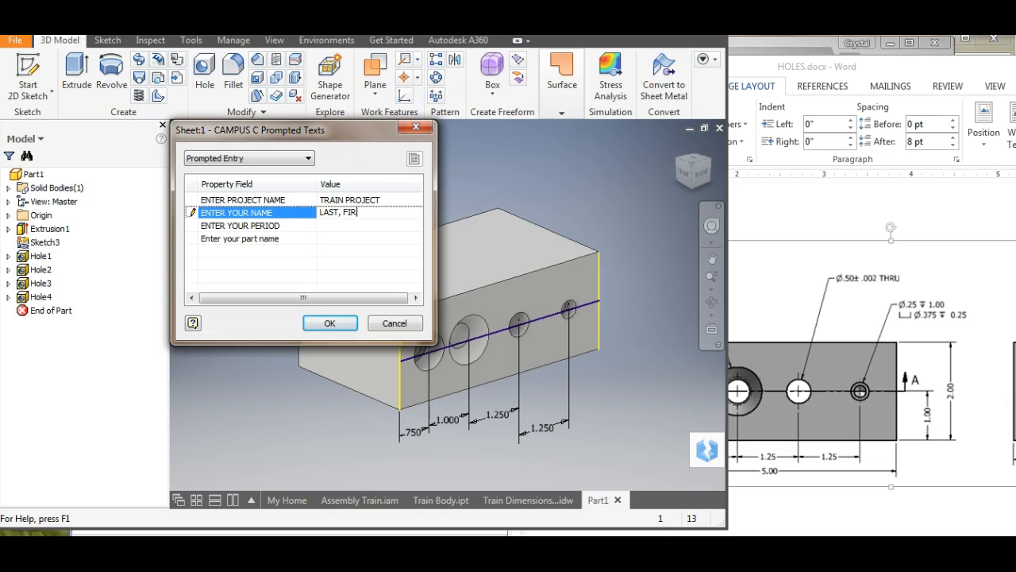
{"action": "left_click", "coordinate": [387, 224]}
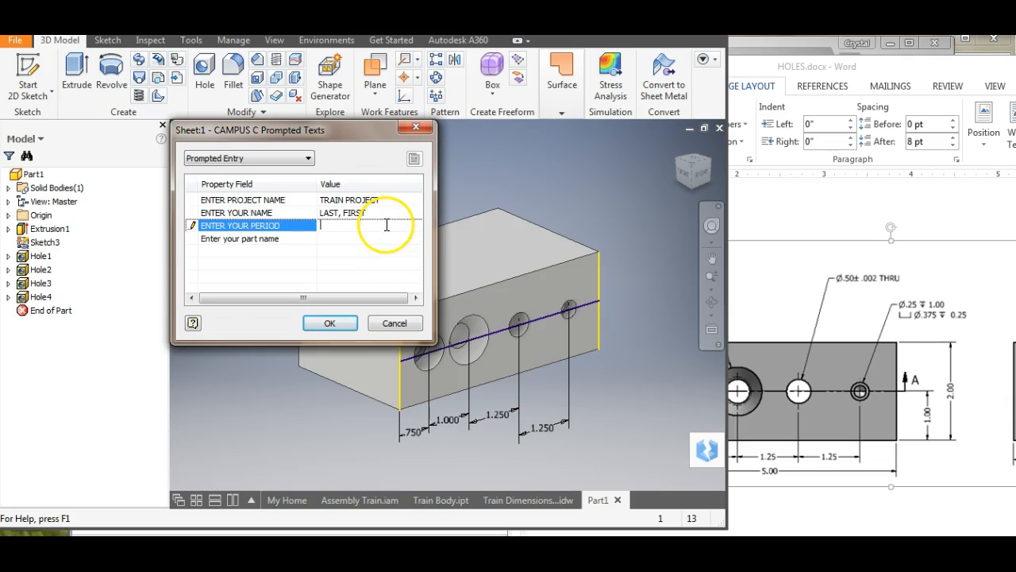
{"action": "left_click", "coordinate": [392, 236]}
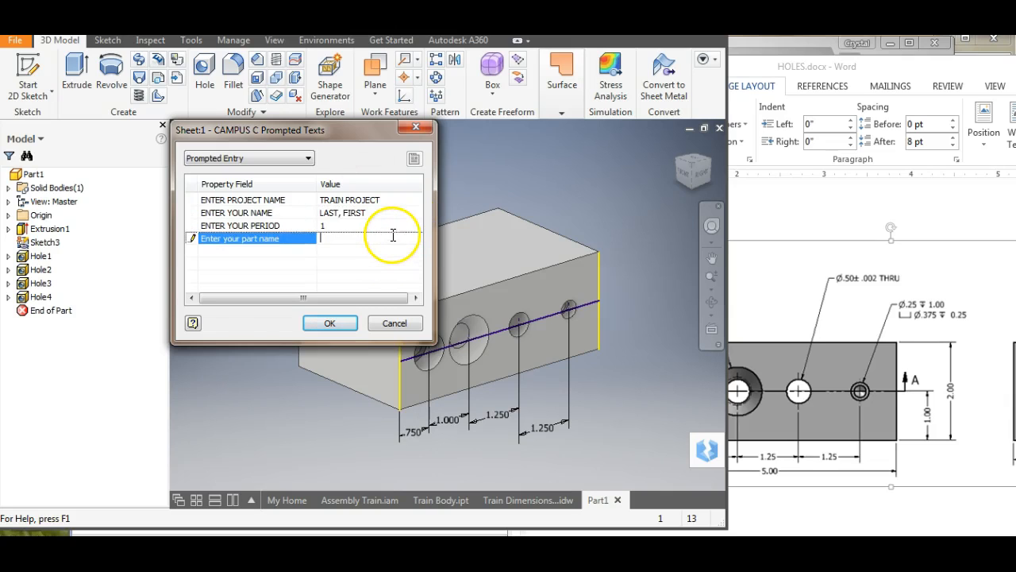
{"action": "left_click", "coordinate": [327, 322]}
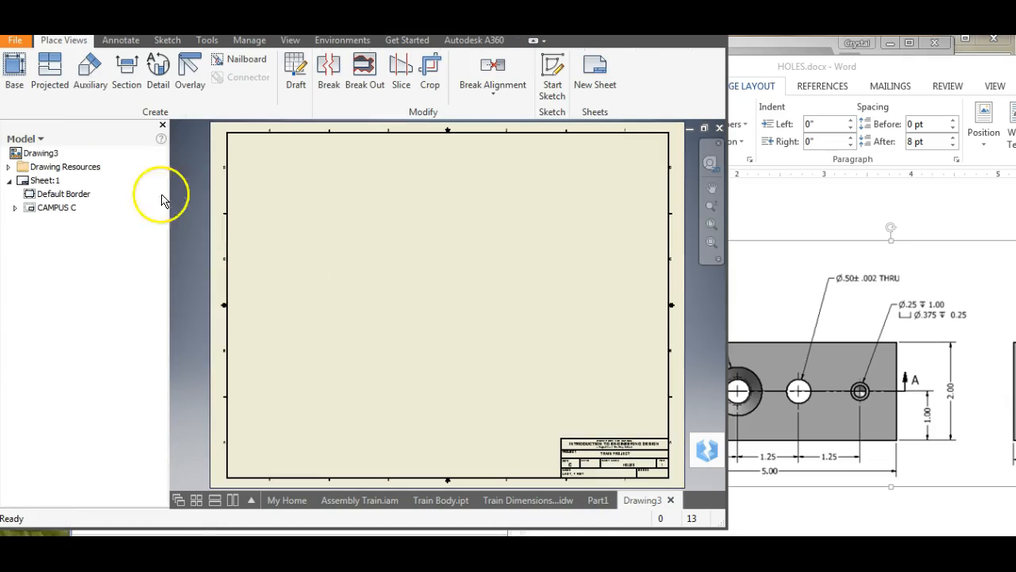
Step: Start a base view of Part1 on the sheet and orient it to the RIGHT view facing the four holes
{"action": "left_click", "coordinate": [14, 68]}
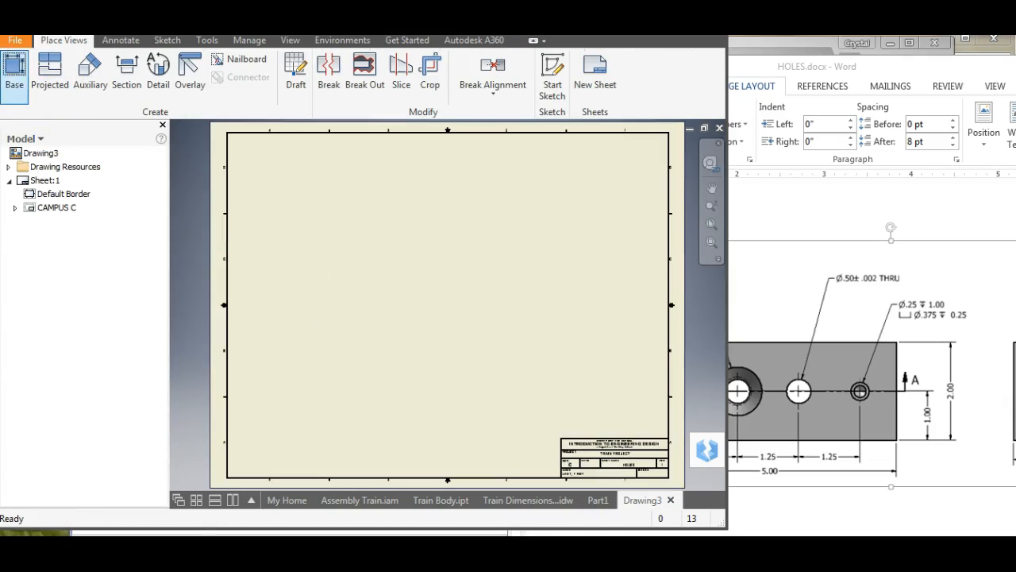
{"action": "mouse_move", "coordinate": [422, 284]}
{"action": "left_mouse_down"}
{"action": "mouse_move", "coordinate": [337, 296]}
{"action": "mouse_move", "coordinate": [424, 276]}
{"action": "mouse_move", "coordinate": [409, 278]}
{"action": "left_mouse_up"}
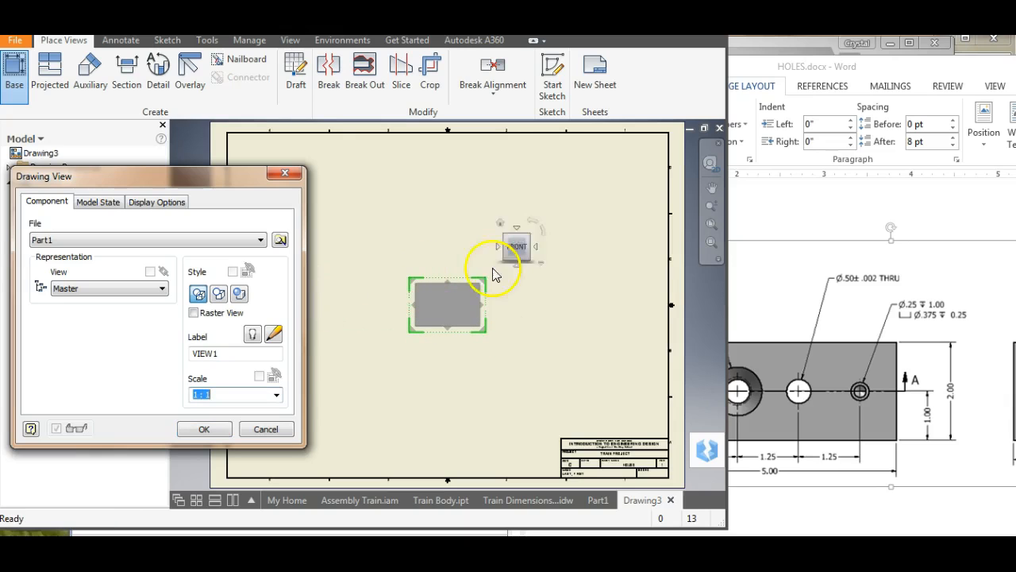
{"action": "left_click", "coordinate": [516, 230]}
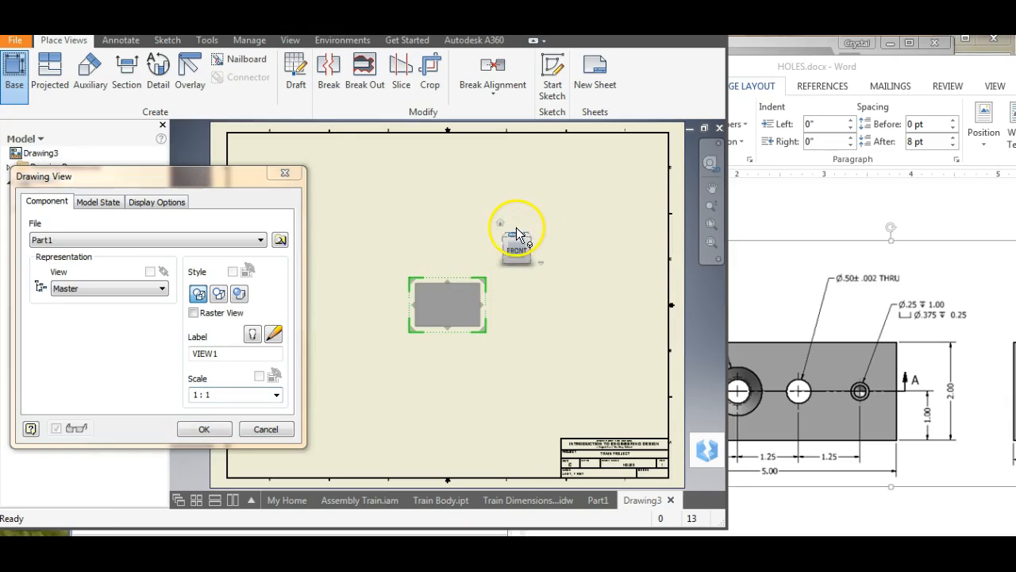
{"action": "left_click", "coordinate": [517, 265]}
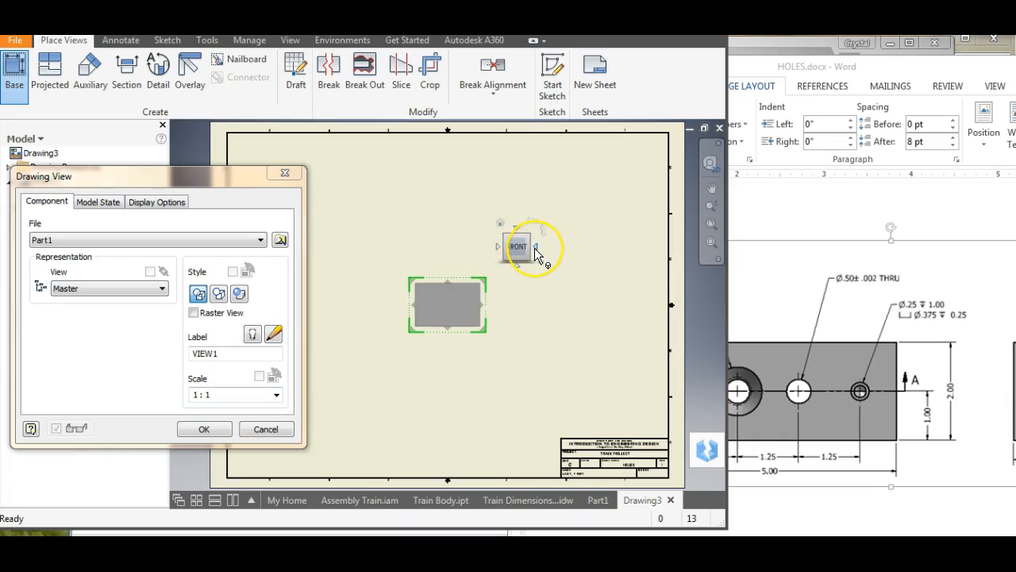
{"action": "left_click", "coordinate": [536, 254]}
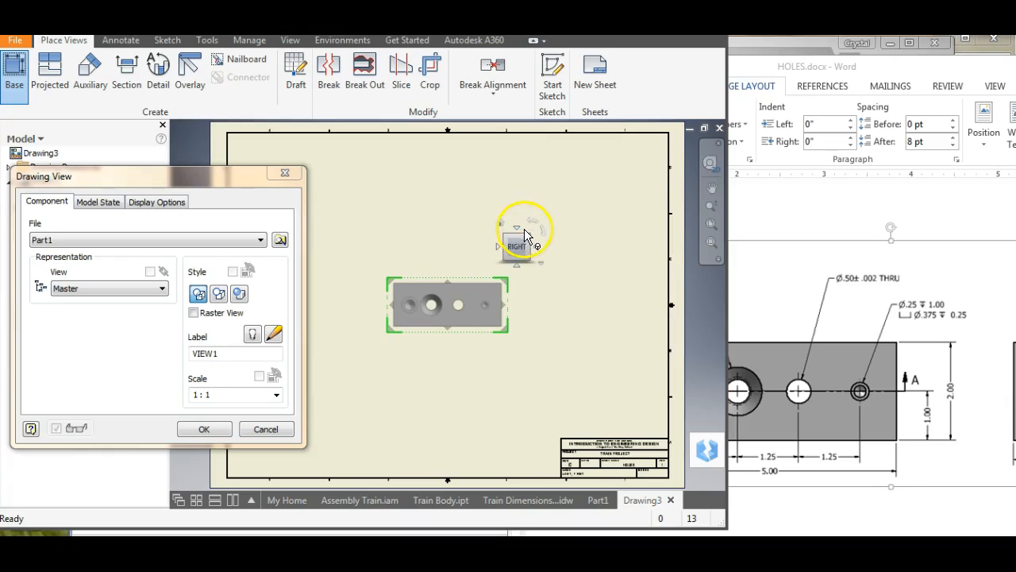
{"action": "left_click", "coordinate": [521, 233]}
{"action": "left_click", "coordinate": [517, 267]}
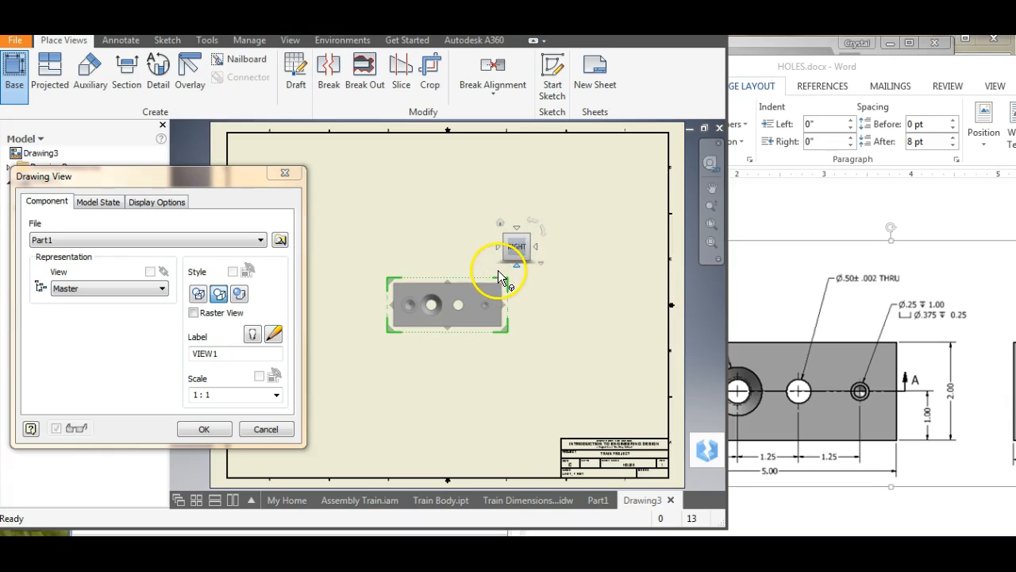
Step: Set the base view's scale to 1 : 1 and place it in the lower left area of the sheet
{"action": "left_click_drag", "start_coordinate": [497, 285], "coordinate": [385, 317]}
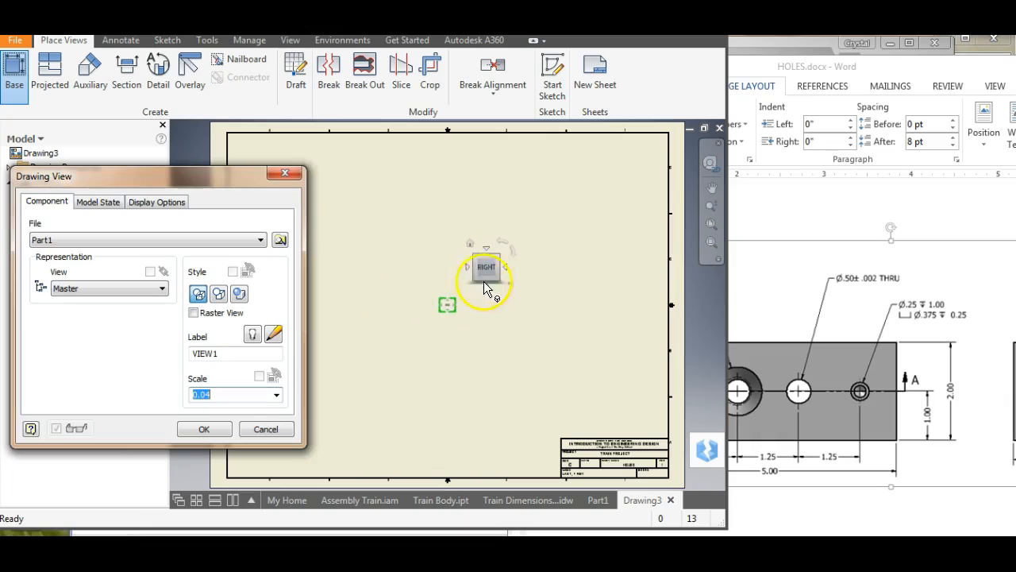
{"action": "left_click", "coordinate": [276, 395]}
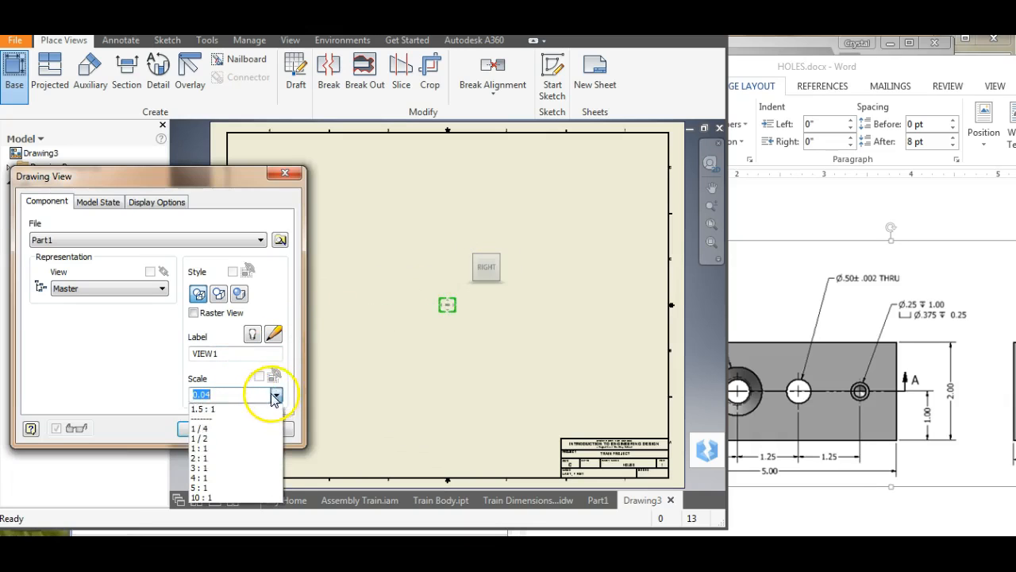
{"action": "left_click", "coordinate": [214, 455]}
{"action": "mouse_move", "coordinate": [501, 331]}
{"action": "left_mouse_down"}
{"action": "mouse_move", "coordinate": [426, 352]}
{"action": "mouse_move", "coordinate": [503, 327]}
{"action": "left_mouse_up"}
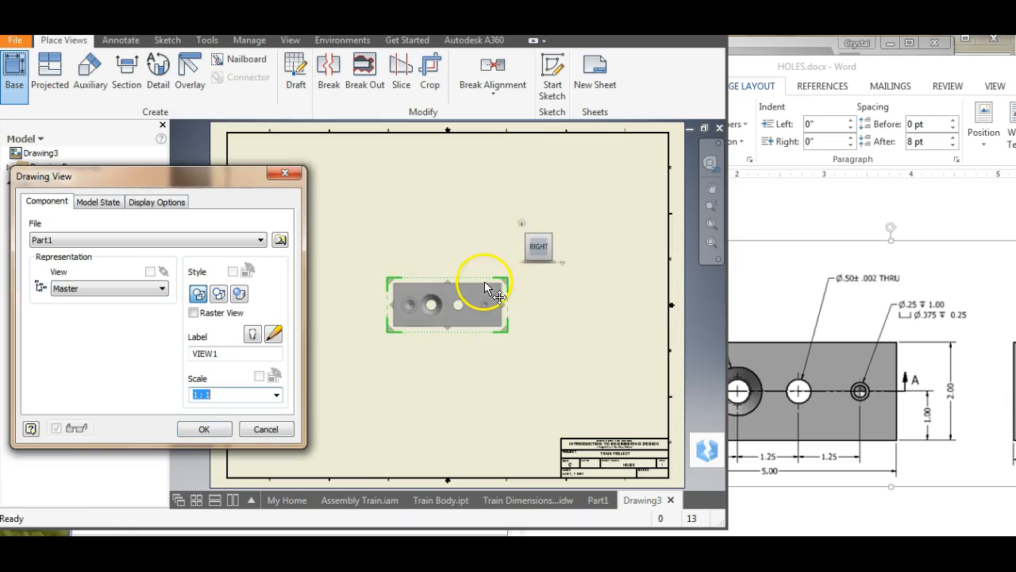
{"action": "mouse_move", "coordinate": [486, 292]}
{"action": "left_mouse_down"}
{"action": "mouse_move", "coordinate": [376, 339]}
{"action": "mouse_move", "coordinate": [394, 341]}
{"action": "mouse_move", "coordinate": [386, 343]}
{"action": "left_mouse_up"}
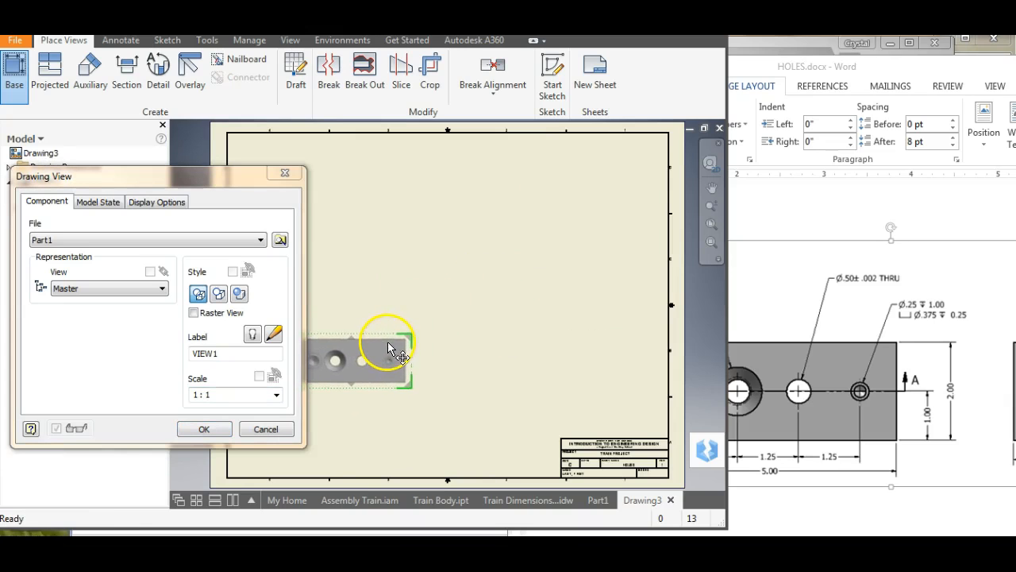
Step: Create the projected top, side and isometric views from the base view
{"action": "left_click", "coordinate": [389, 258]}
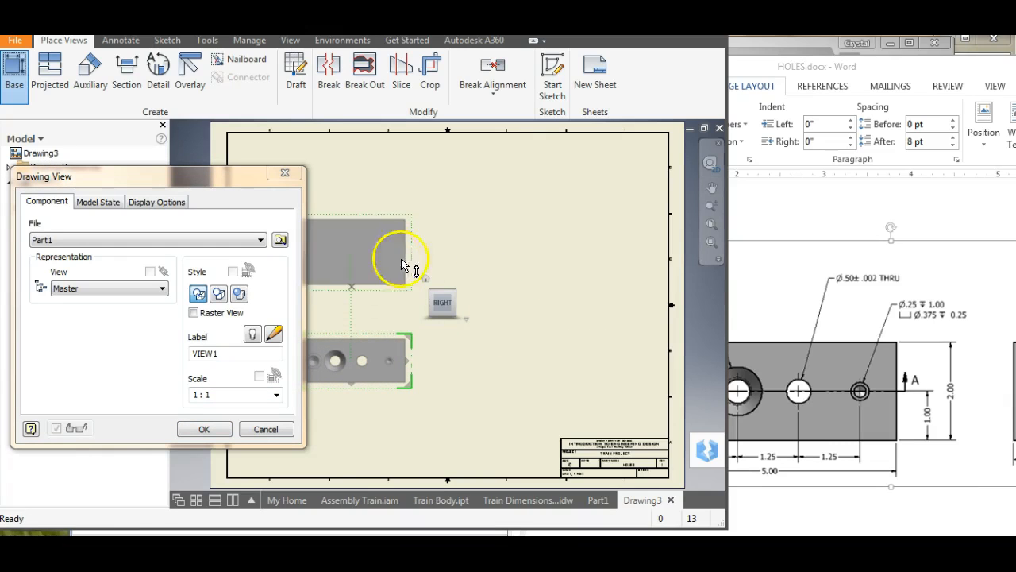
{"action": "left_click", "coordinate": [544, 354]}
{"action": "left_click", "coordinate": [566, 227]}
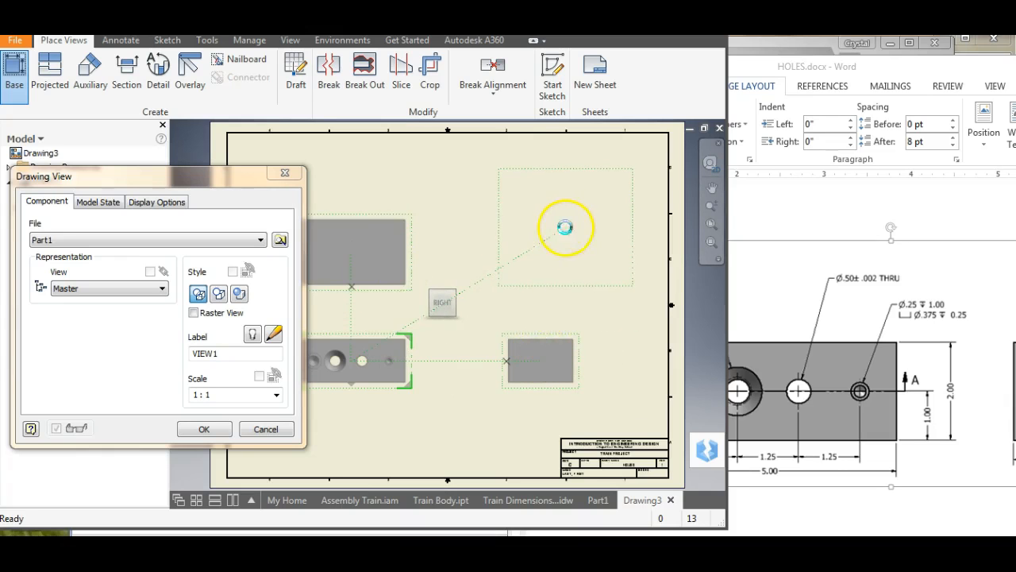
{"action": "right_click", "coordinate": [565, 227]}
{"action": "left_click", "coordinate": [647, 228]}
Step: Save the part as HOLES in the I - Train folder and complete the saving of its drawing
{"action": "left_click", "coordinate": [424, 318]}
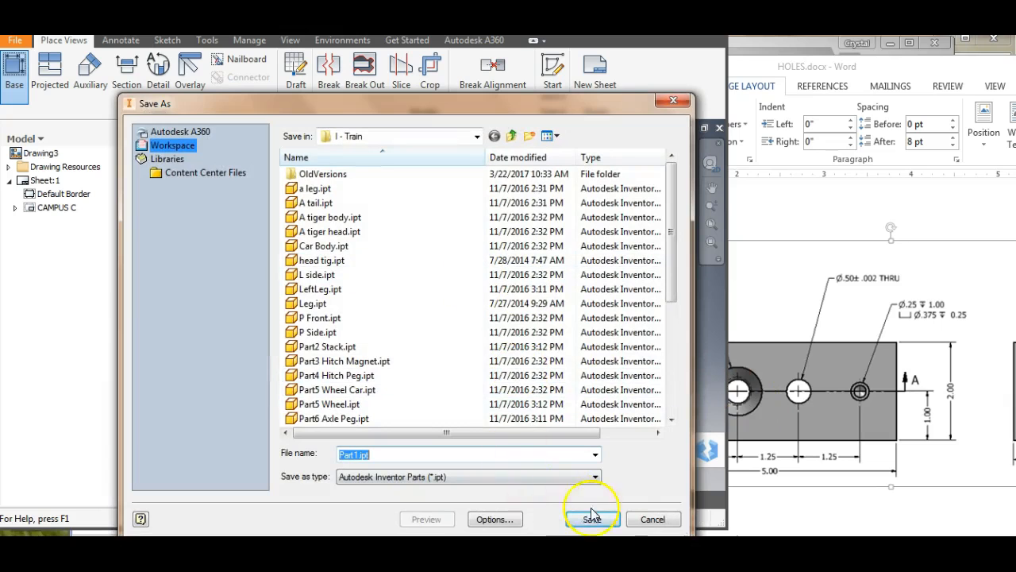
{"action": "type", "text": "HOLES"}
{"action": "key", "text": "Return"}
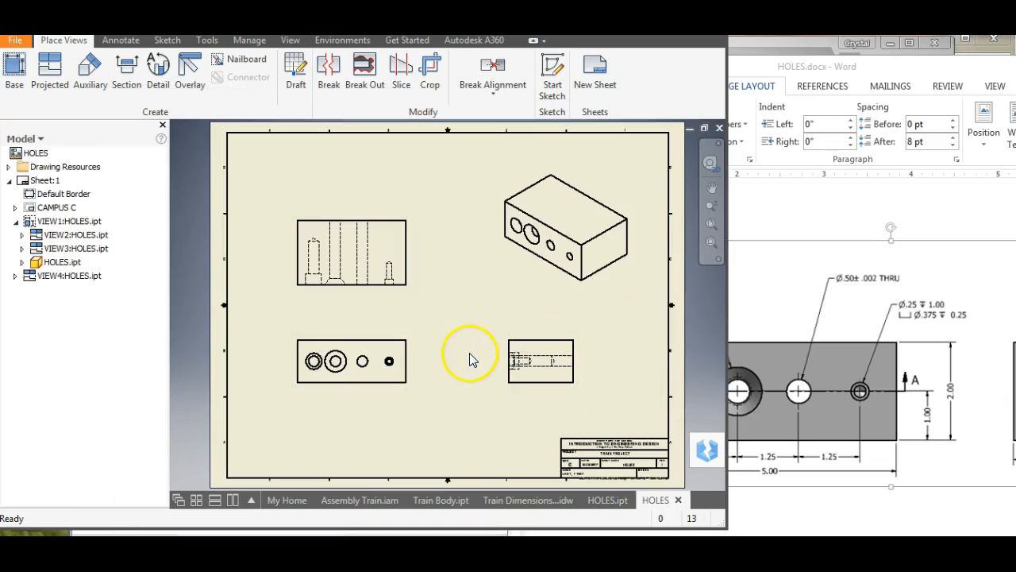
Step: Set the isometric view's style to shaded
{"action": "double_click", "coordinate": [620, 282]}
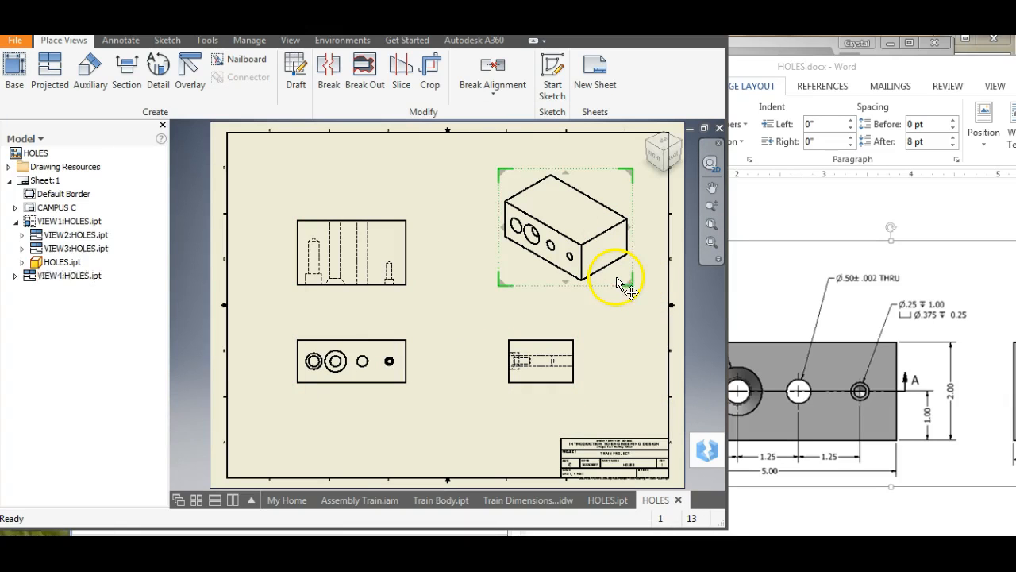
{"action": "left_click", "coordinate": [240, 293]}
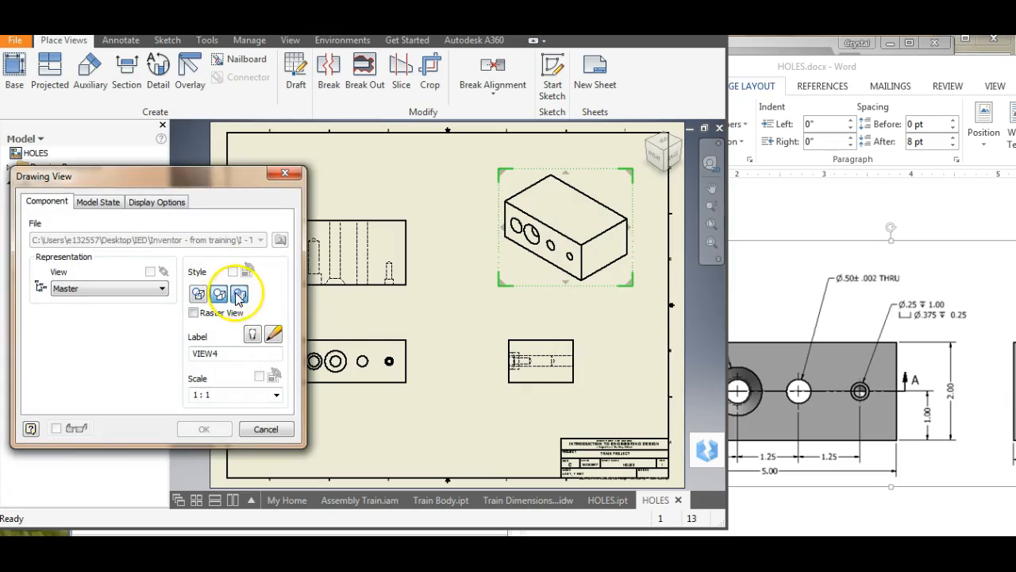
{"action": "left_click", "coordinate": [203, 430]}
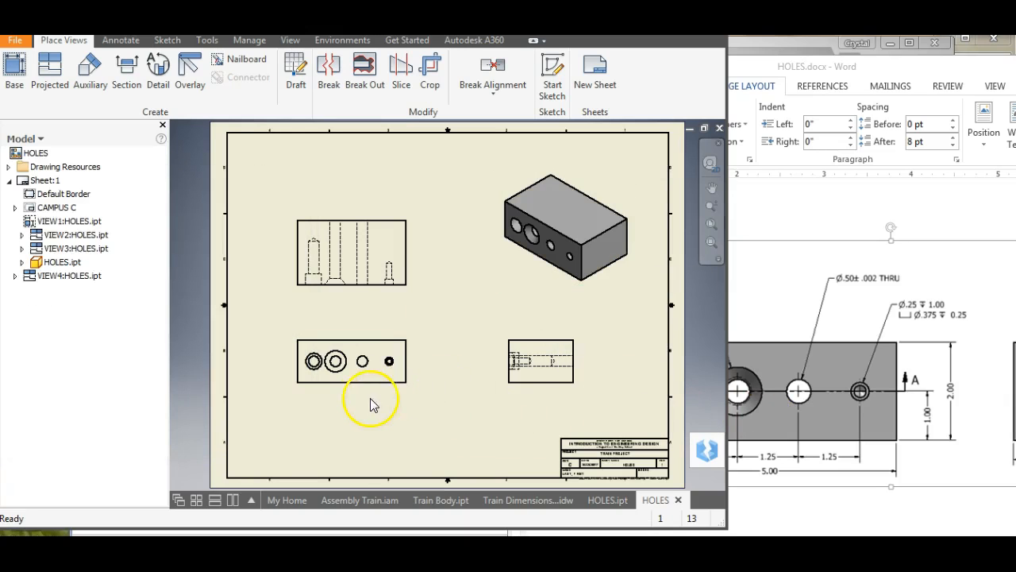